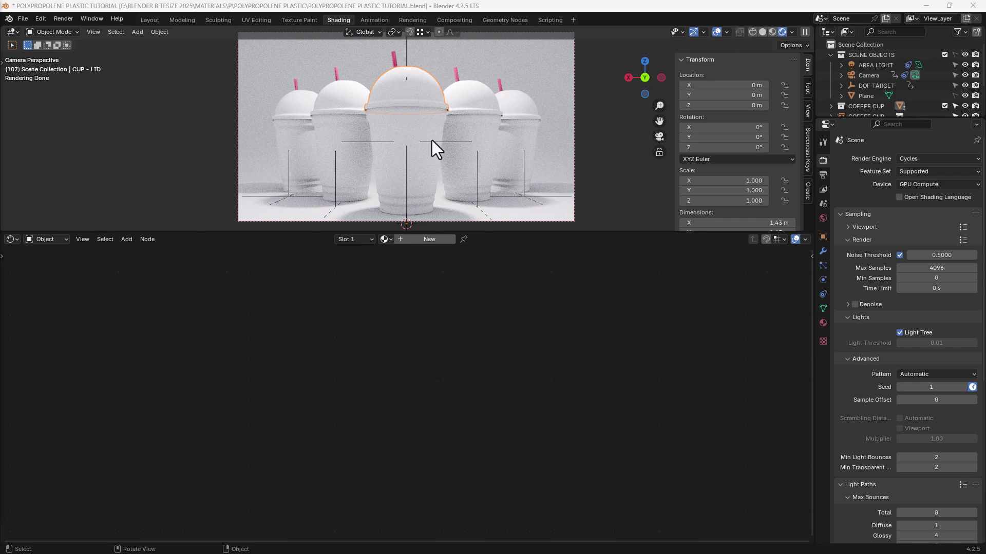
Step: Create a new lid material and delete its Principled BSDF, leaving only the Material Output
click(435, 239)
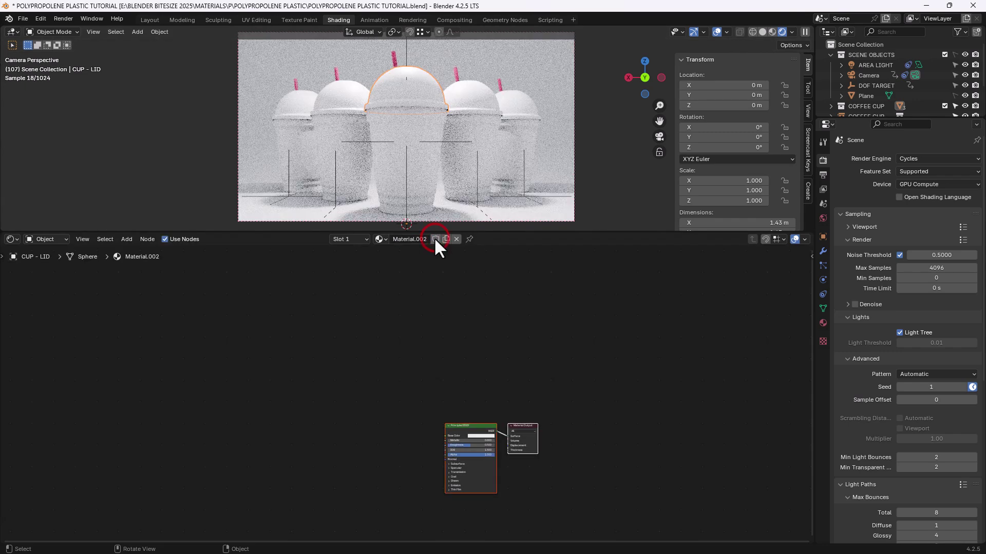
middle_drag(480, 380, 480, 288)
scroll(511, 373, up, 3)
scroll(509, 376, up, 1)
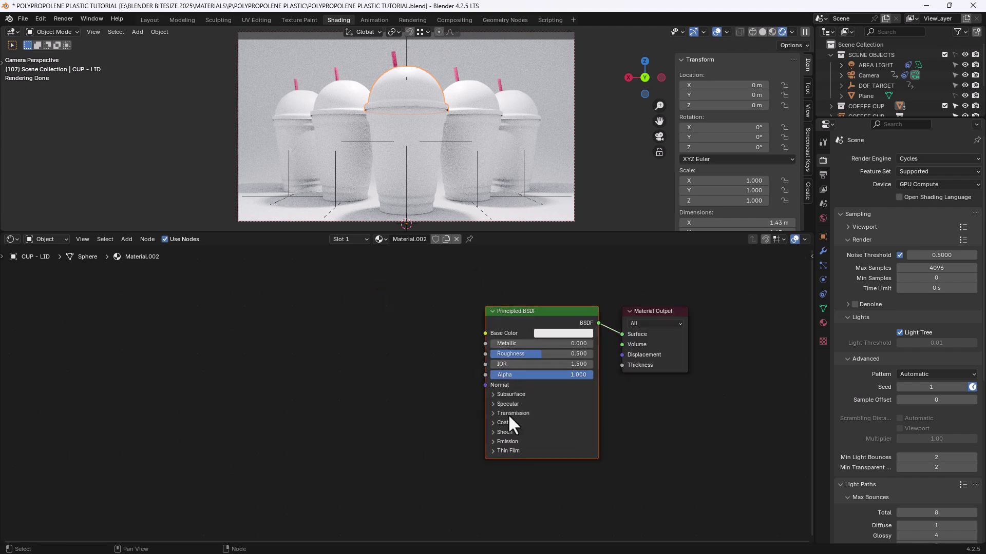
key(Delete)
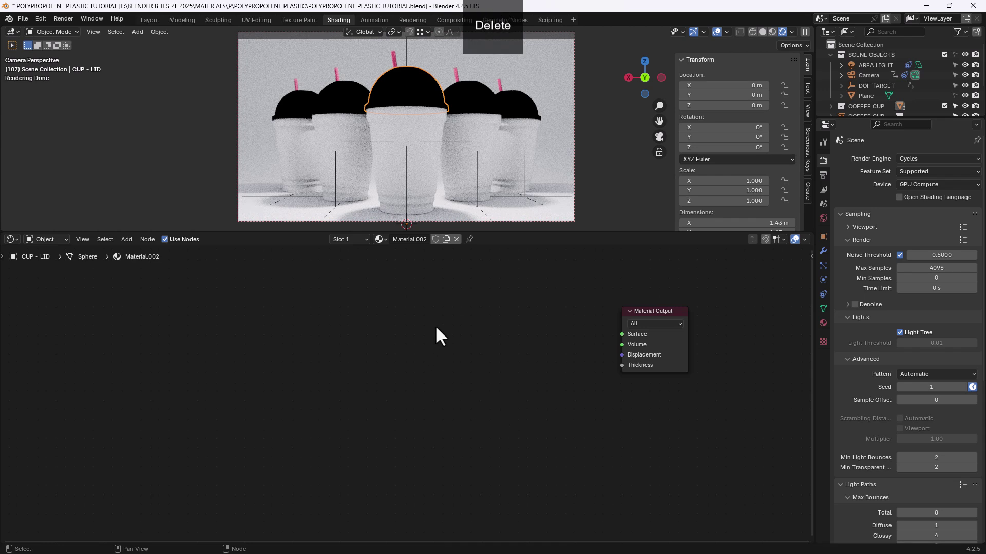
scroll(431, 339, down, 1)
scroll(436, 328, down, 1)
middle_drag(436, 328, 438, 366)
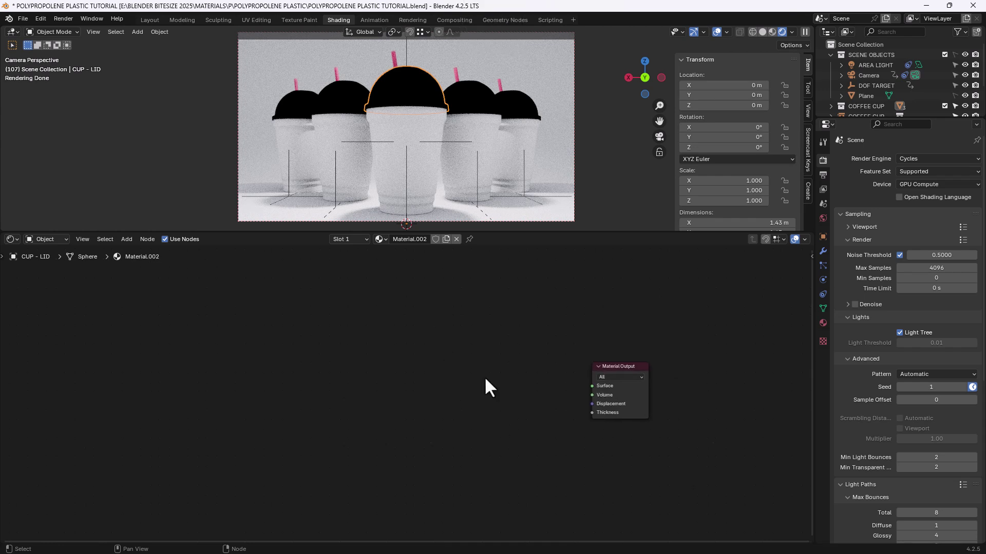
scroll(501, 385, up, 1)
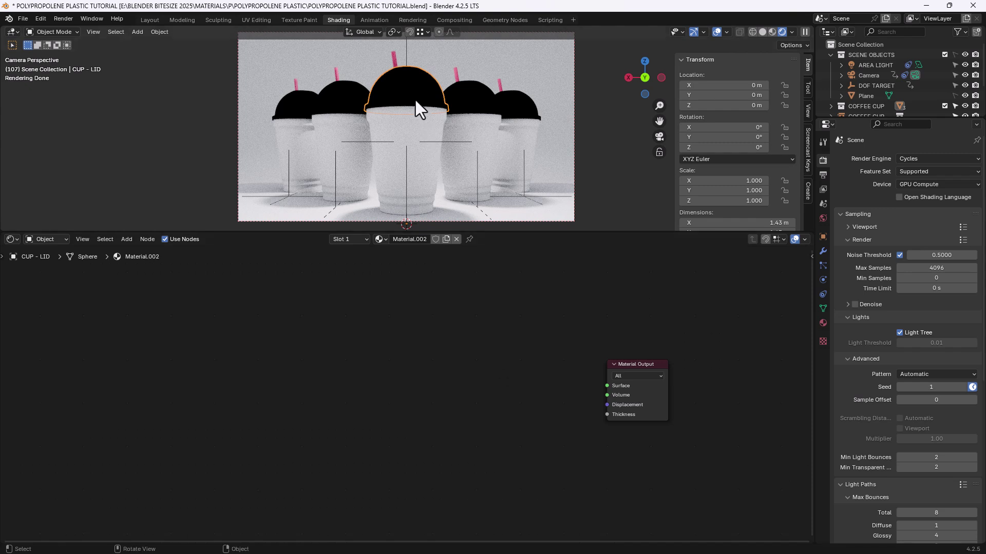
Step: Link the lid's Material.002 to the cup body with Ctrl+L, then reselect only the lid
click(417, 128)
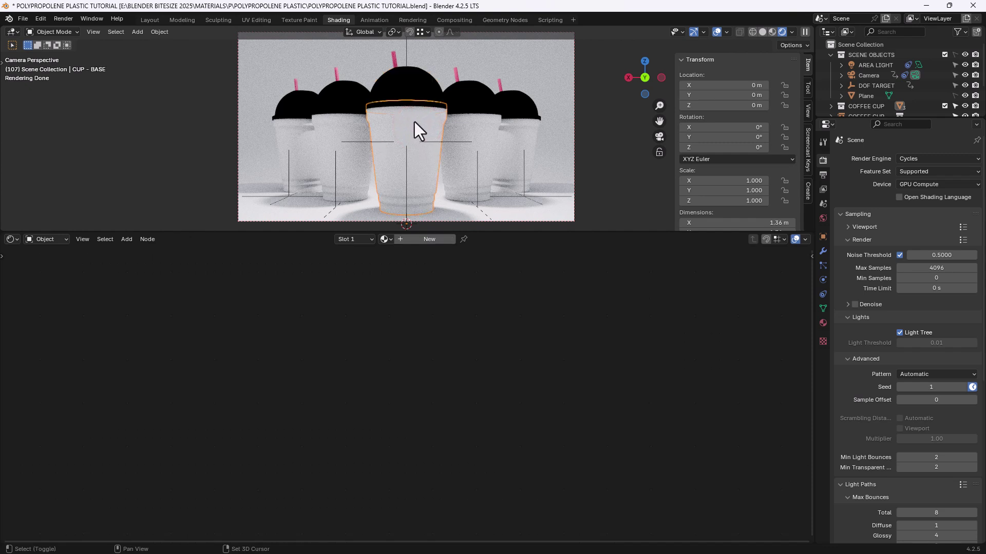
shift+click(414, 83)
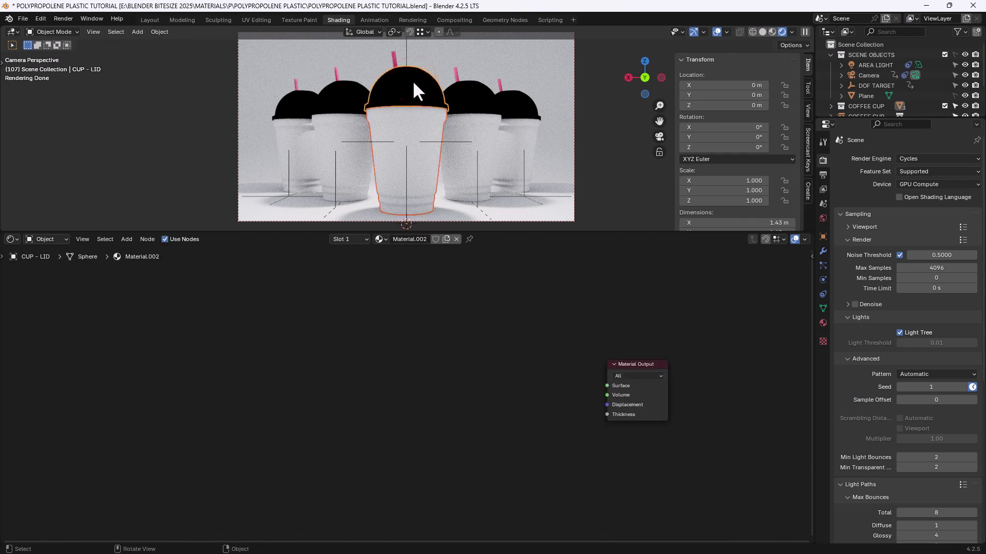
key(ctrl+l)
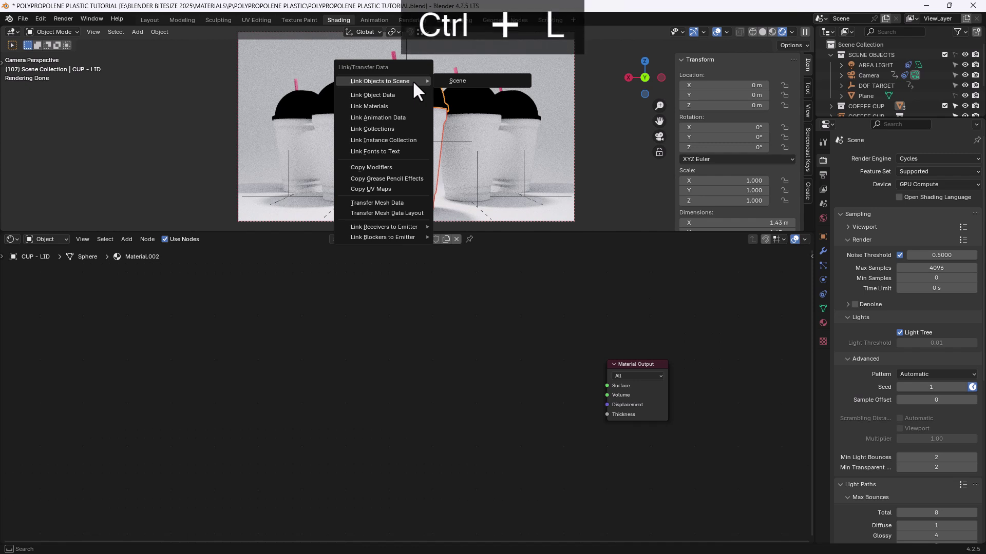
key(Escape)
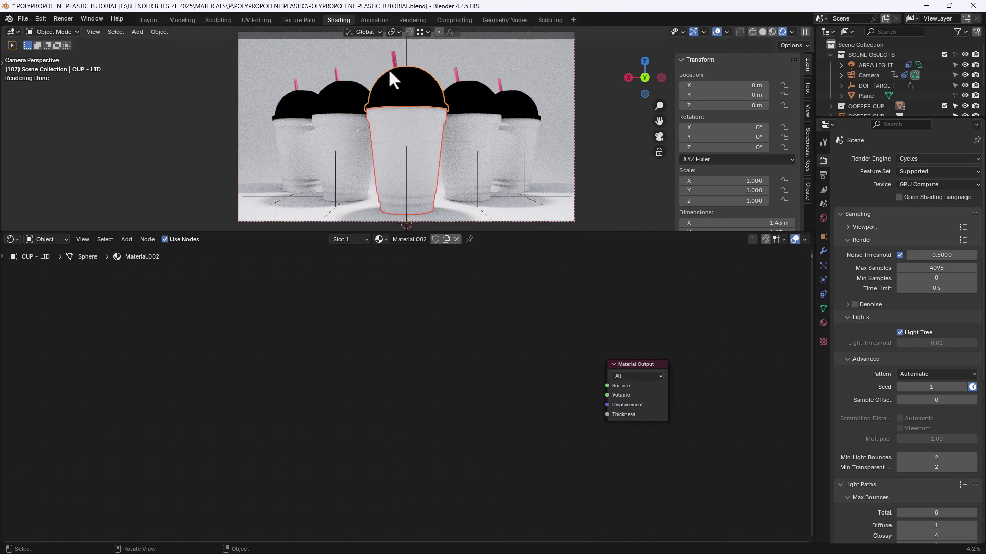
key(ctrl+l)
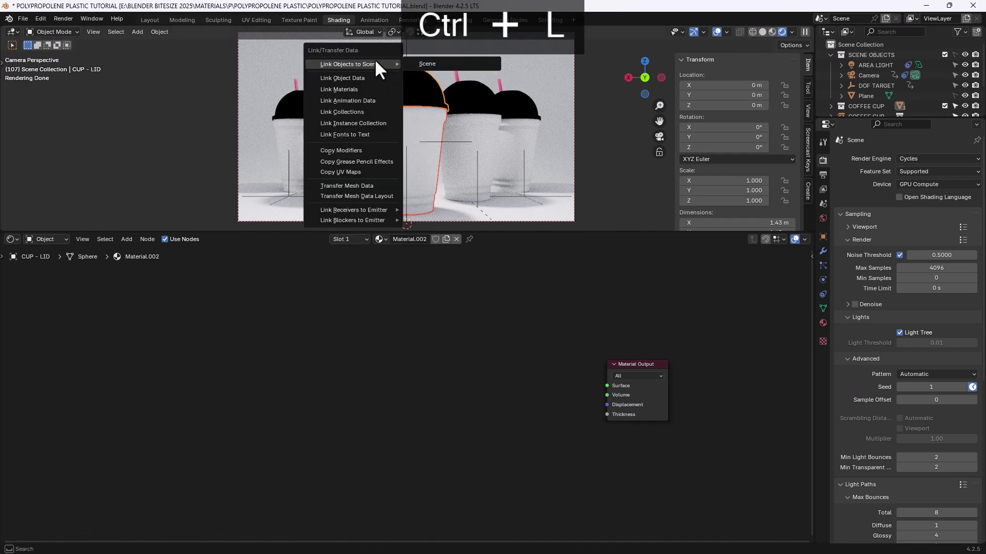
click(365, 89)
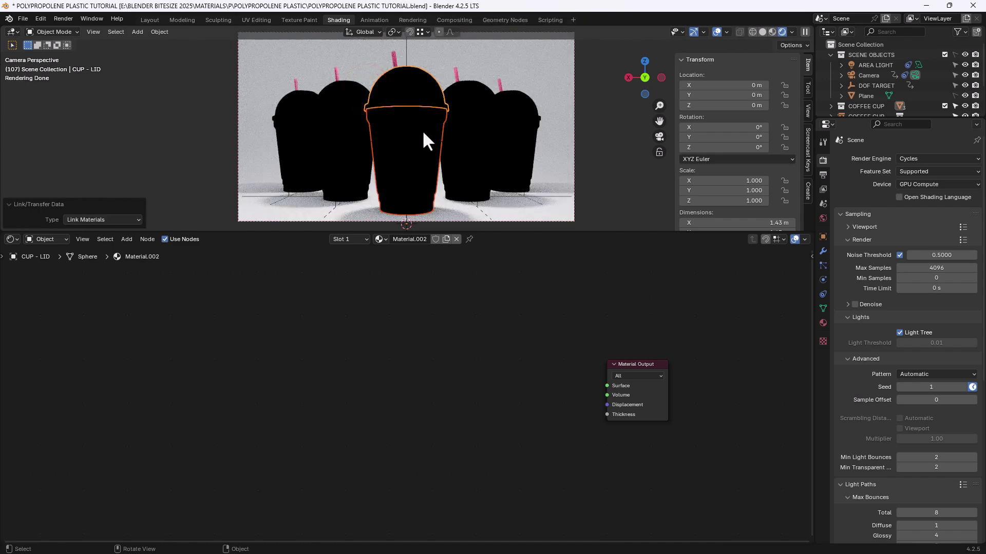
click(439, 348)
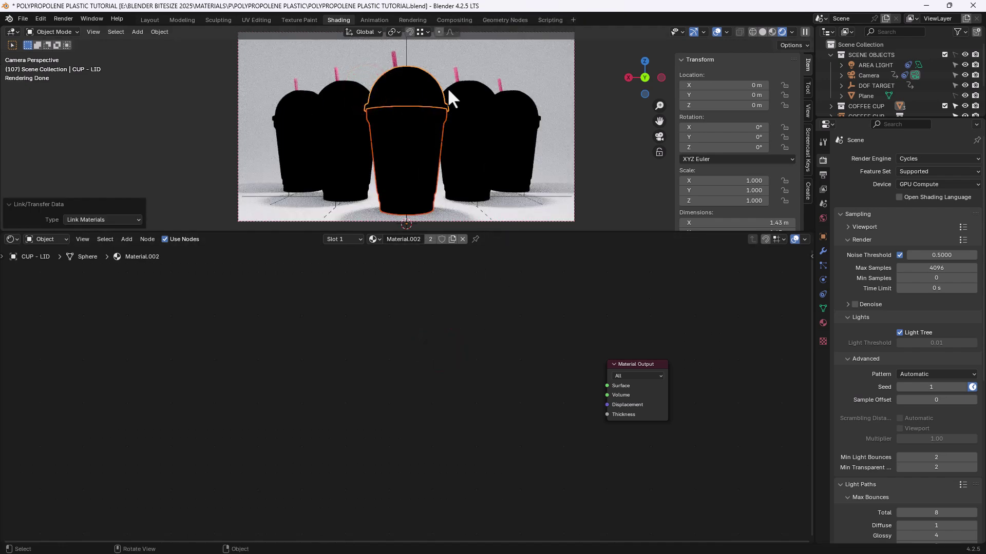
click(485, 70)
click(412, 90)
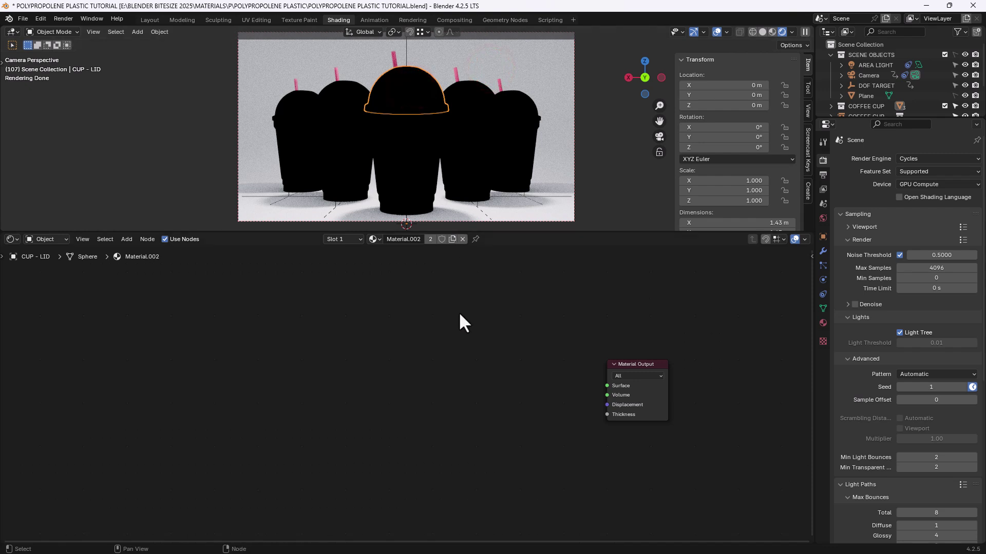
middle_drag(524, 398, 453, 375)
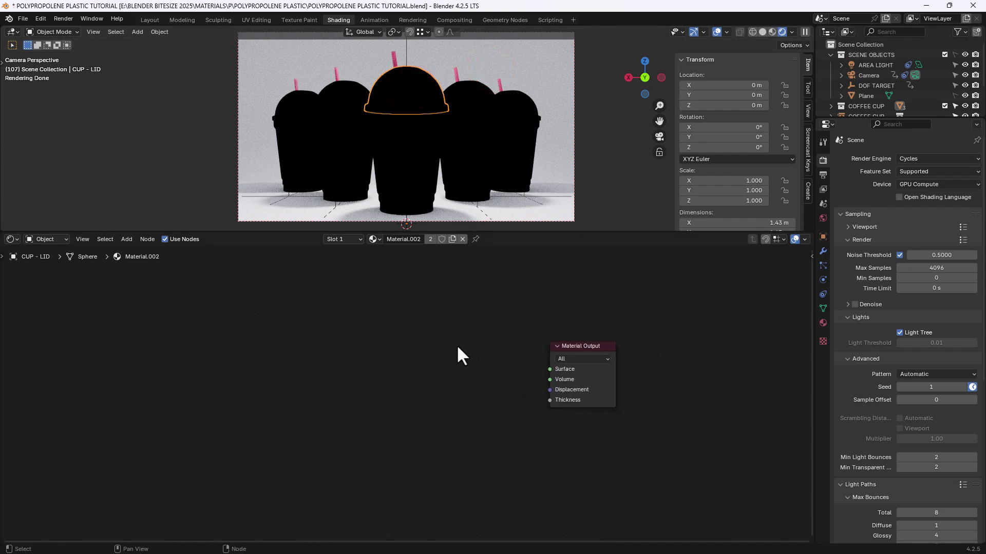
Step: Add a Value node left of the output and connect it to the Surface input
click(452, 328)
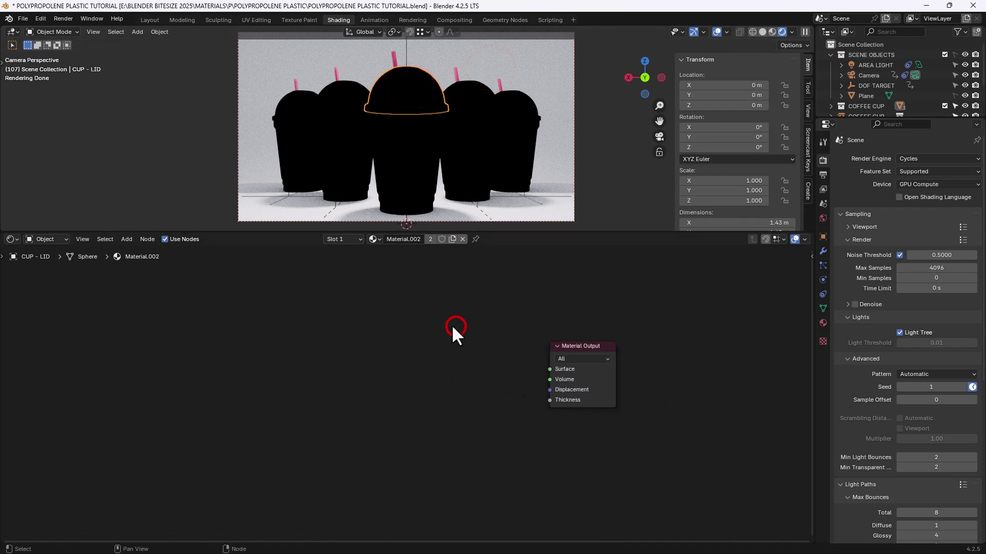
key(shift+a)
click(309, 338)
text(VAL)
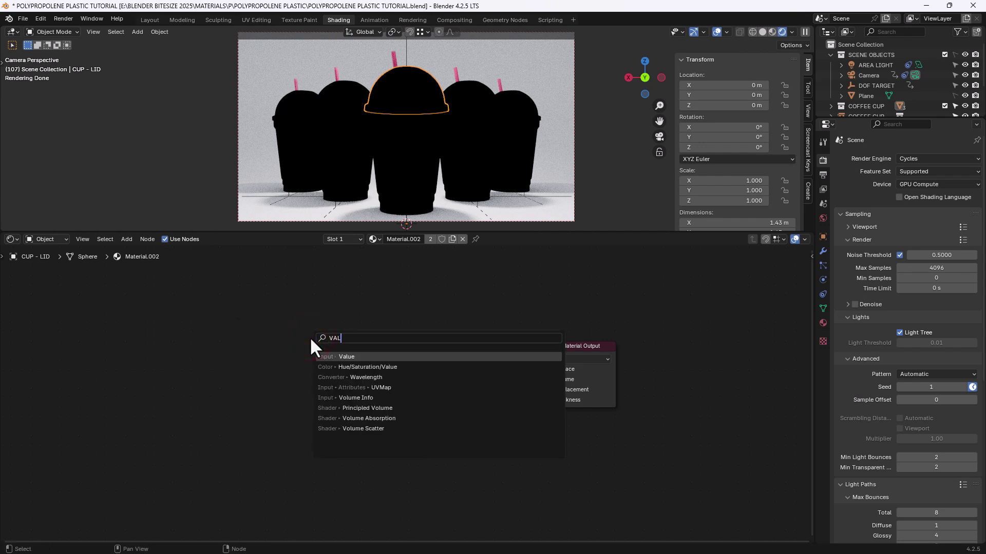
click(344, 356)
click(298, 368)
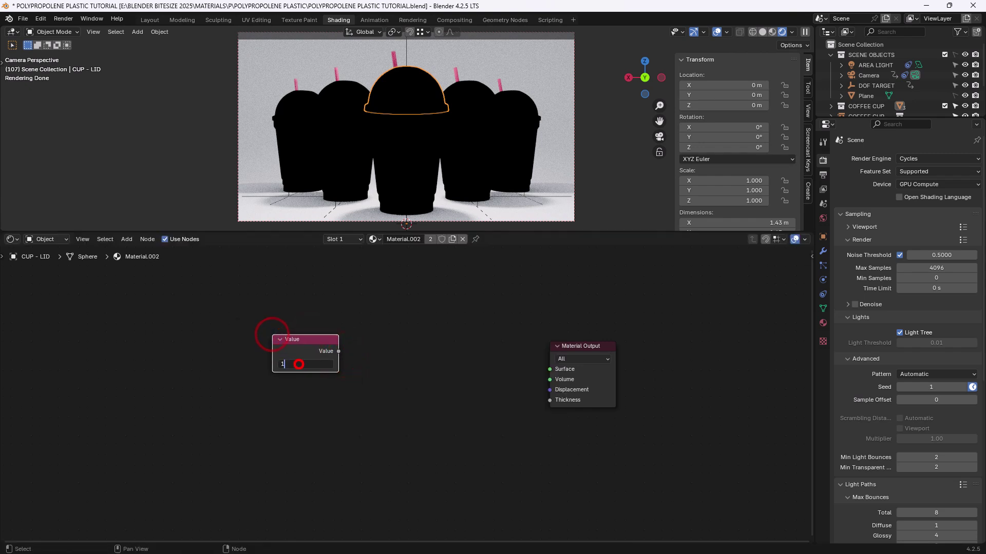
drag(339, 351, 547, 369)
drag(320, 347, 221, 351)
click(323, 326)
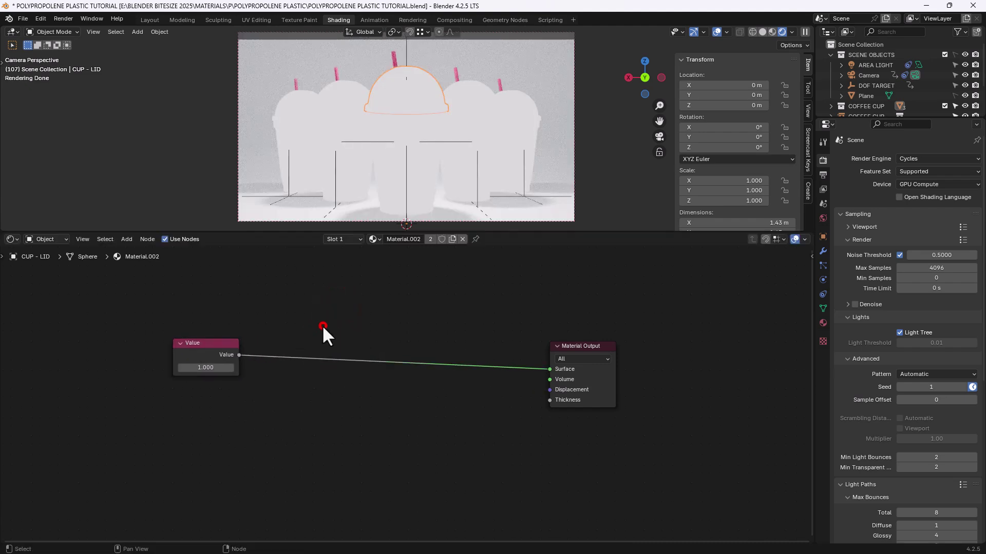
Step: Add a Math Add node and duplicate it into four copies around the Value node
key(shift+a)
click(344, 309)
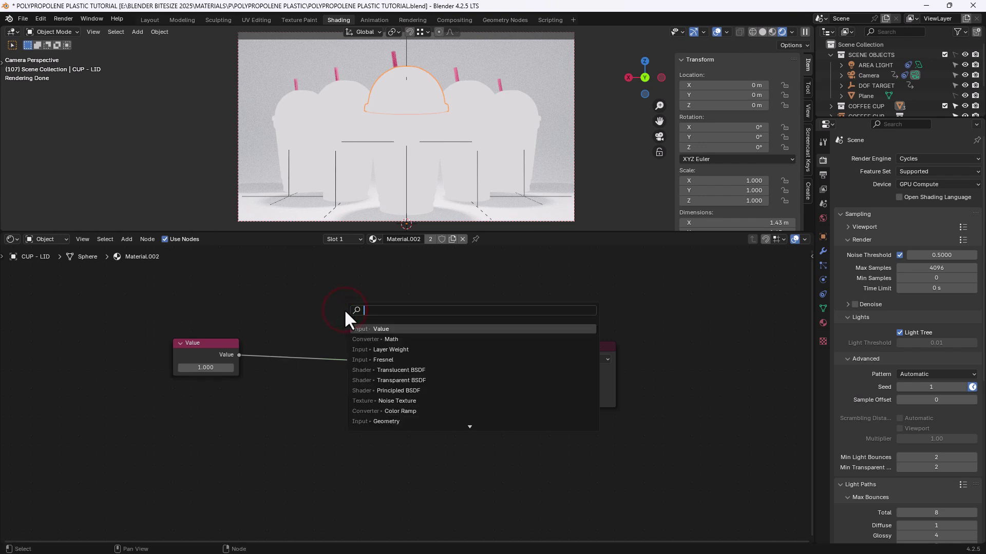
text(add)
key(Return)
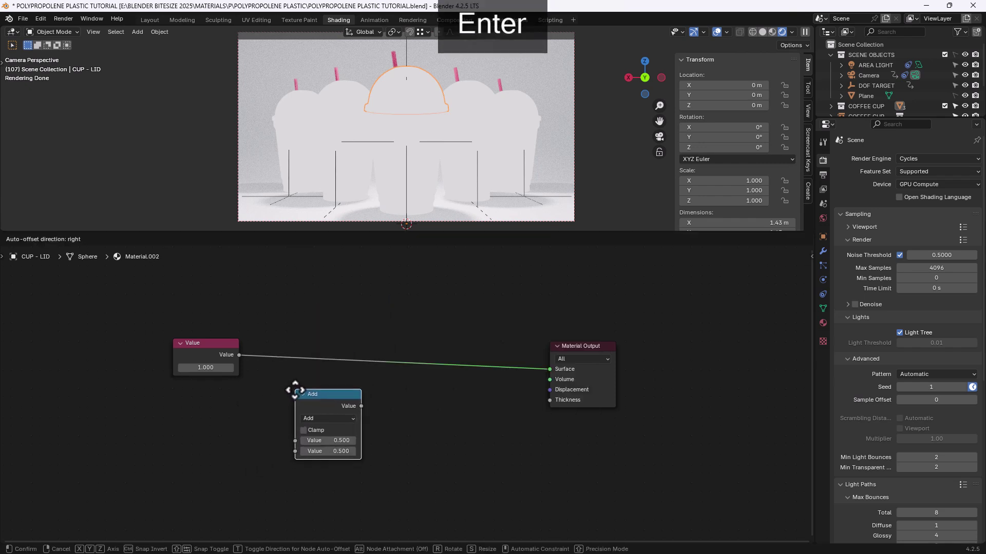
click(293, 282)
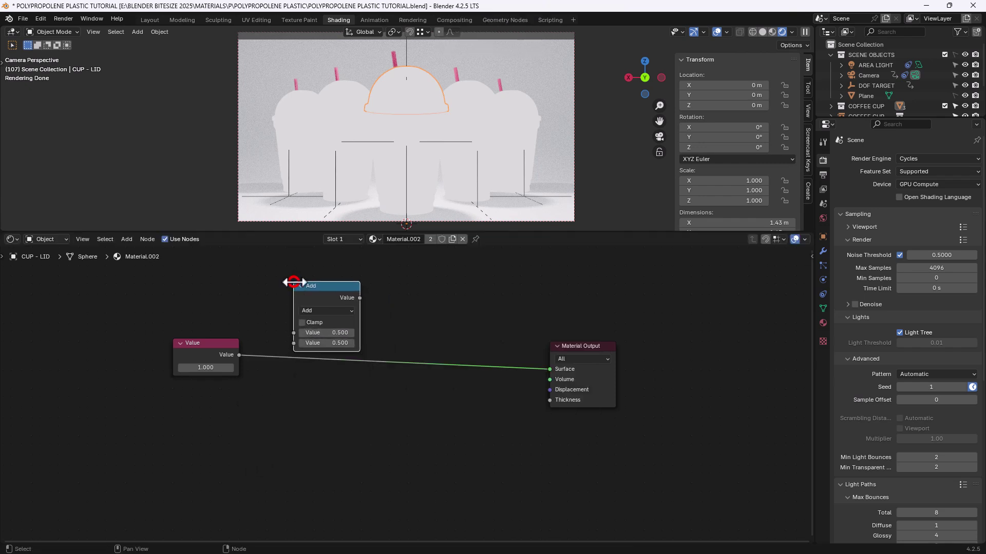
key(shift+d)
click(328, 436)
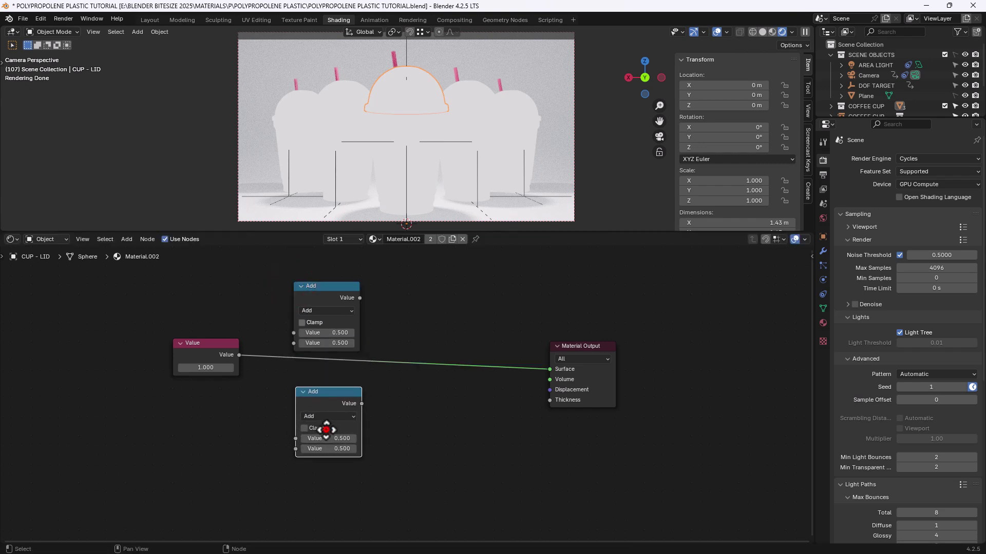
key(shift+d)
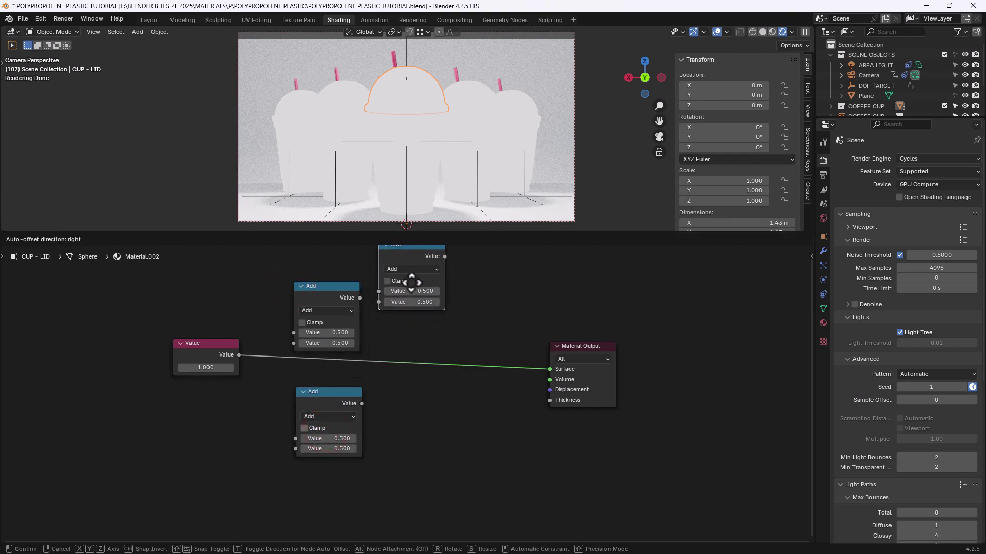
click(422, 280)
key(shift+d)
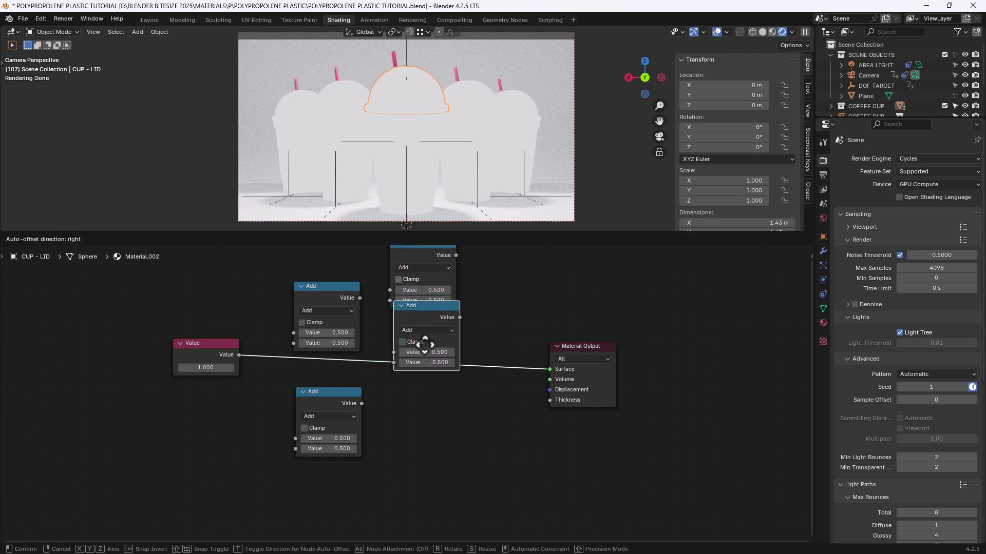
click(495, 322)
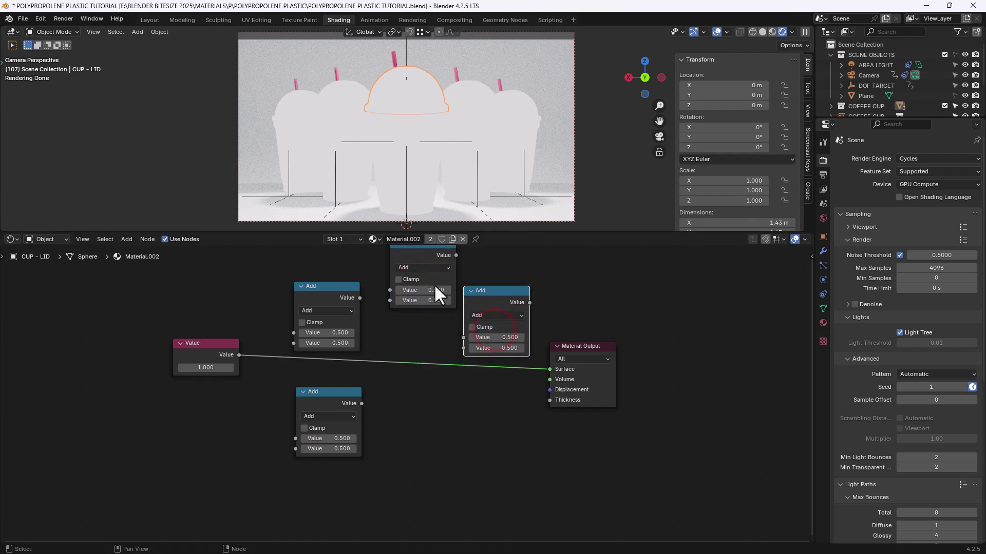
Step: Add a fifth Add node at the right and rearrange the nodes, moving Material Output right
scroll(435, 287, down, 2)
drag(436, 304, 436, 278)
drag(472, 324, 414, 322)
key(shift+d)
click(478, 306)
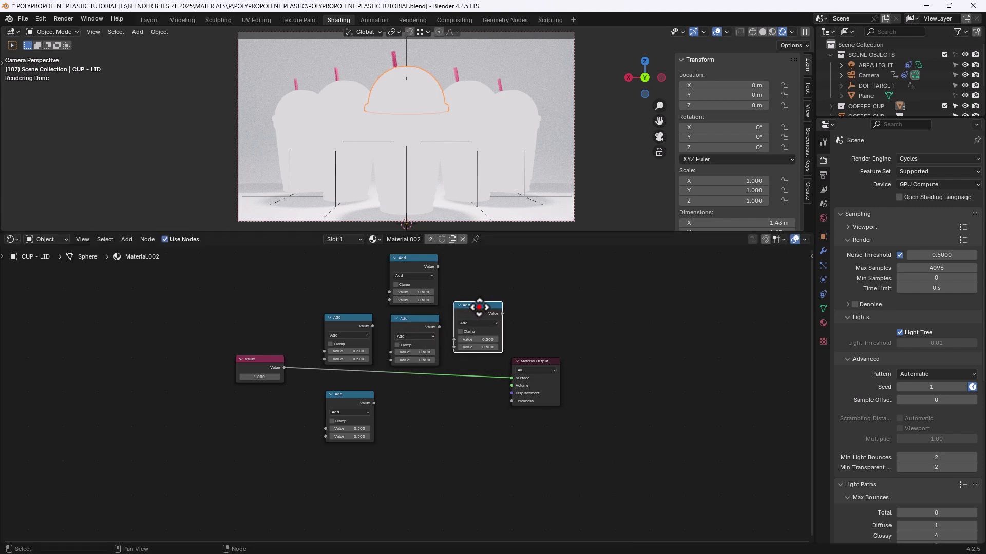
drag(545, 362, 637, 360)
drag(263, 359, 254, 367)
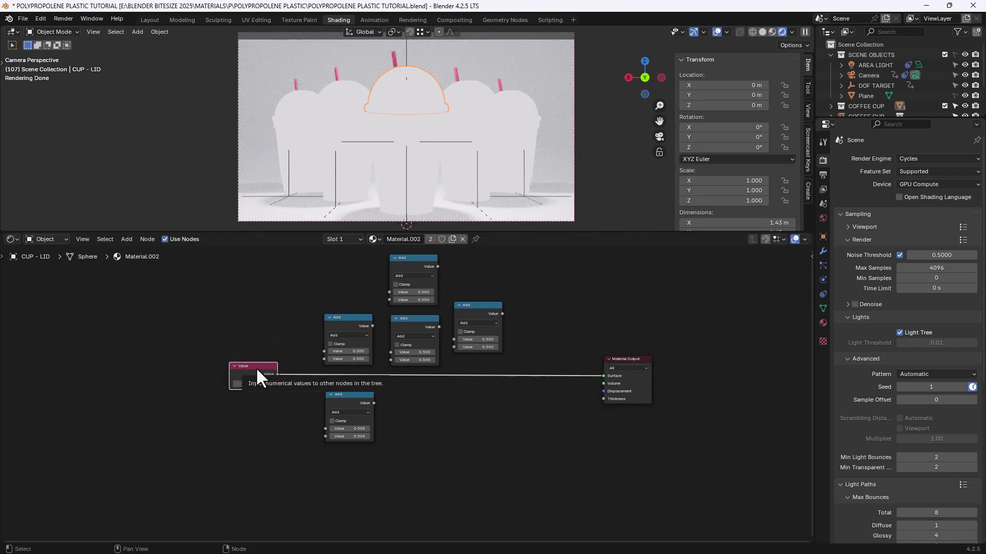
Step: Duplicate the Value node beside the bottom Add node and add a Layer Weight node
click(461, 411)
click(254, 371)
key(g)
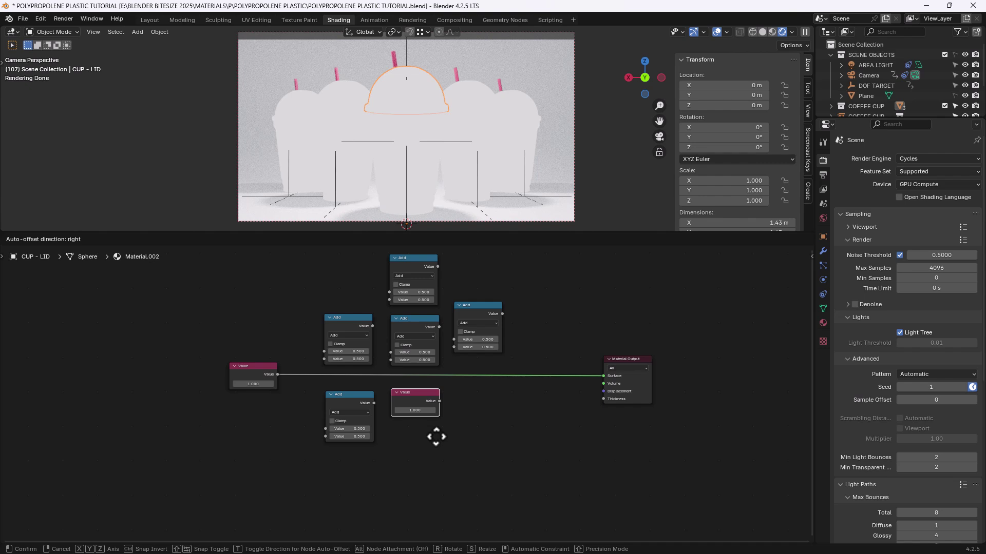
click(436, 437)
key(shift+a)
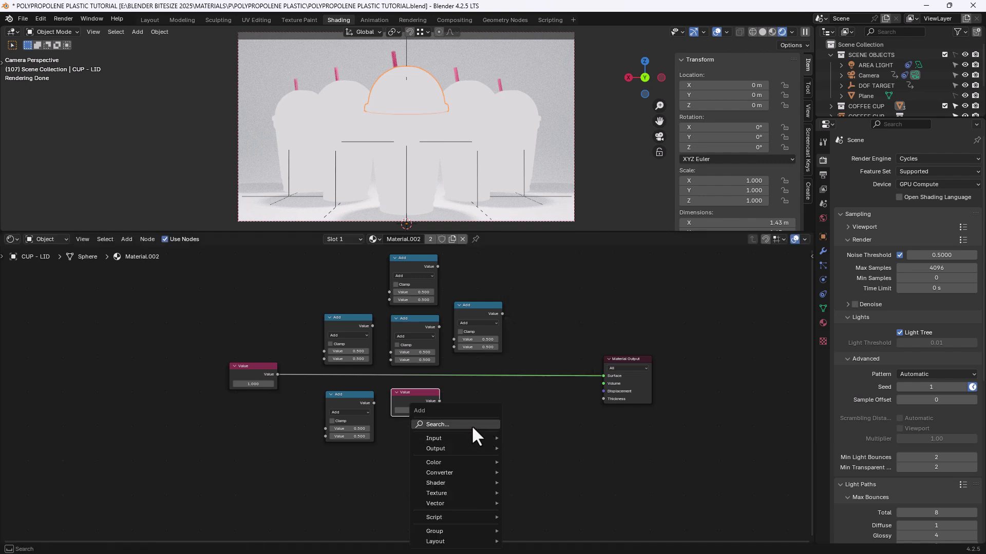
click(472, 425)
text(LAY)
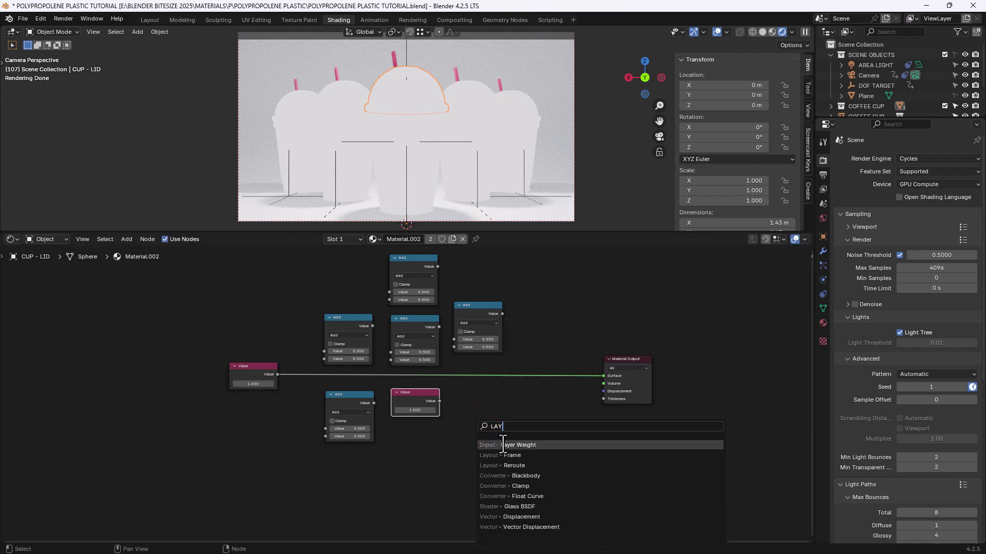
click(505, 445)
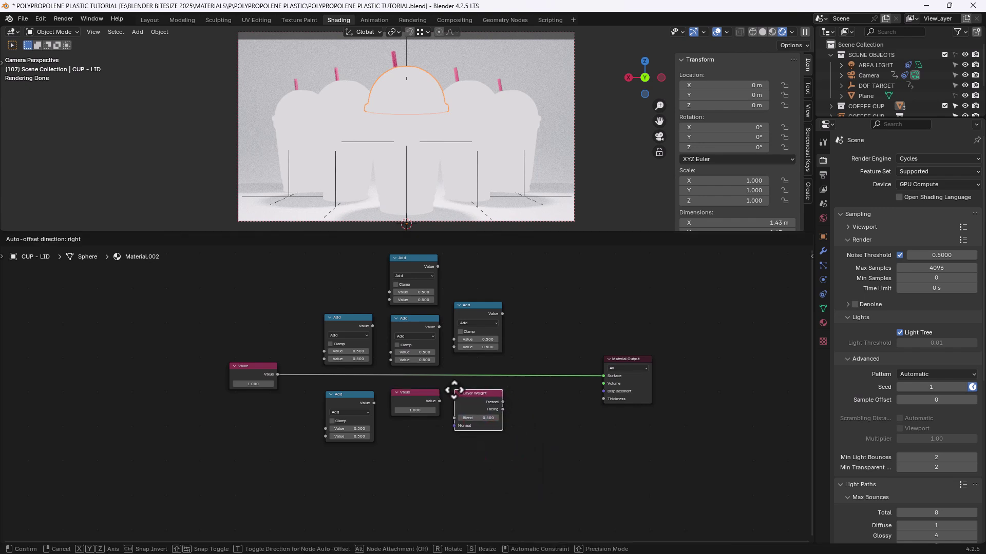
click(453, 389)
Step: Add a Fresnel node right of Layer Weight, then add a Geometry node
key(shift+a)
click(504, 428)
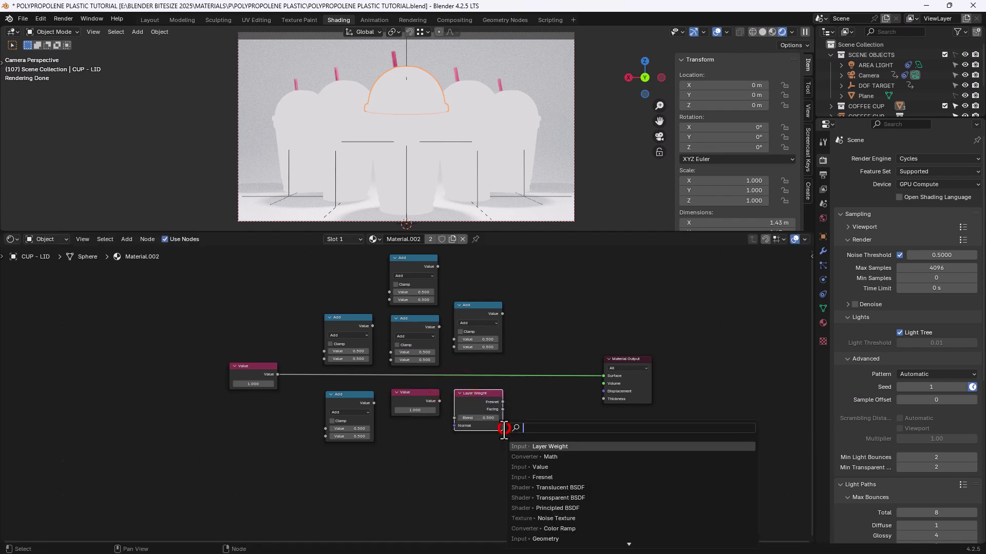
text(FRES)
click(531, 447)
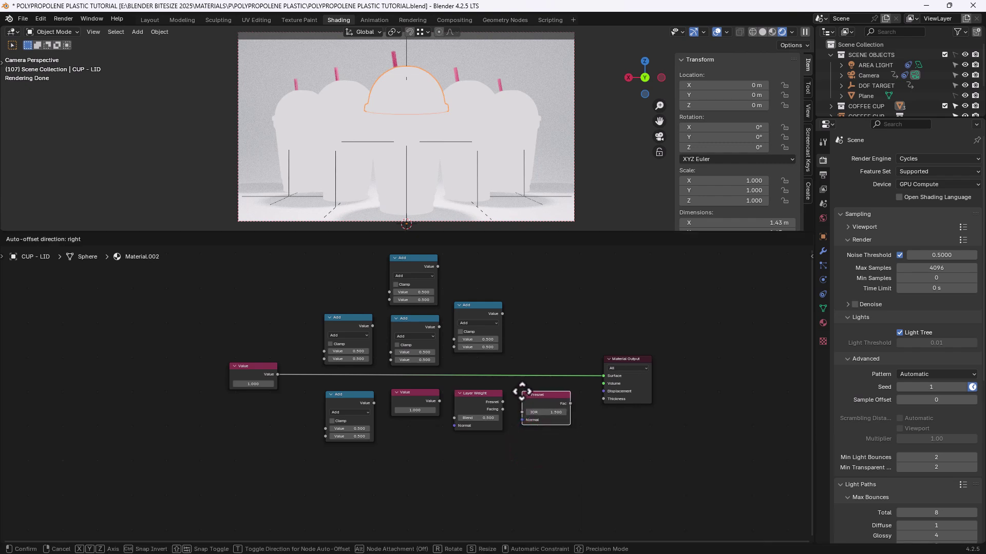
click(522, 393)
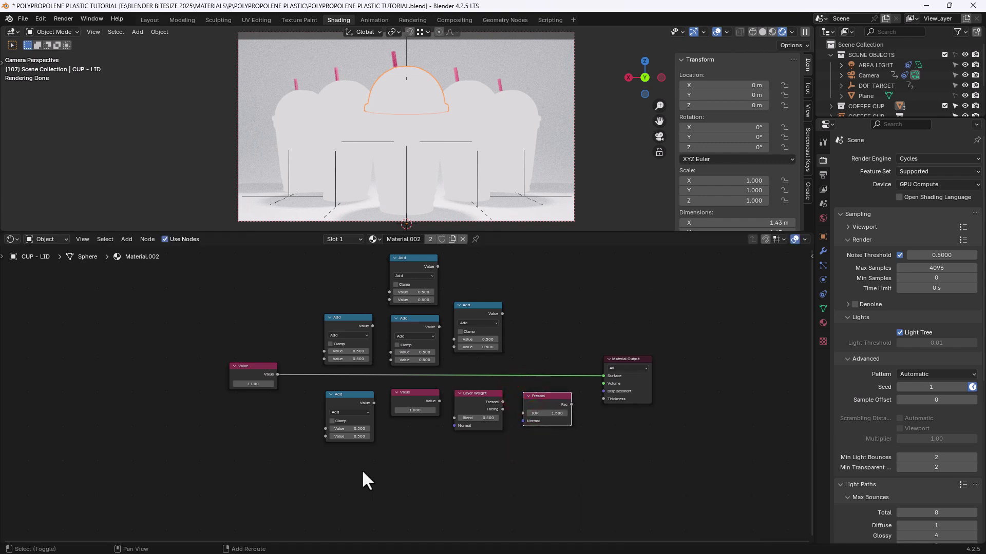
key(shift+a)
click(325, 427)
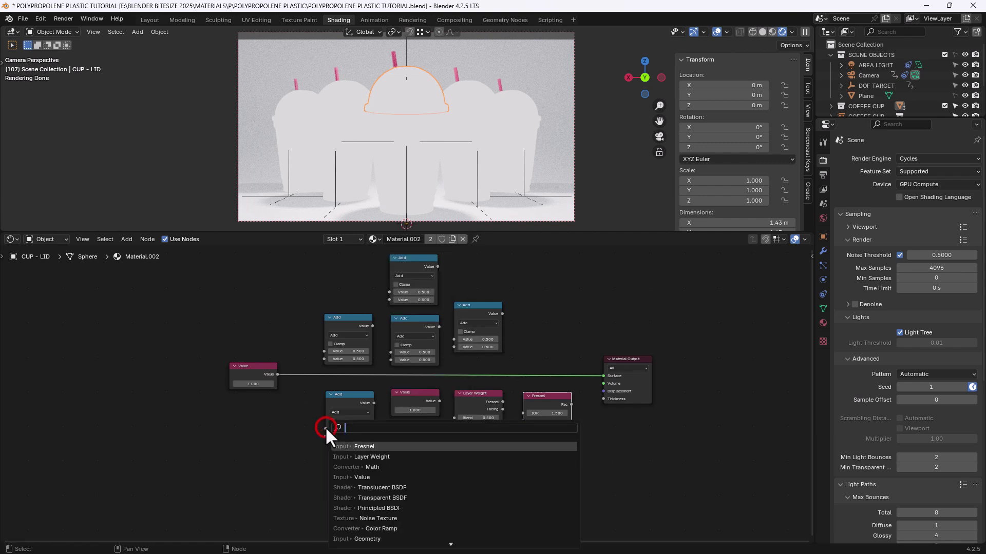
text(GEO)
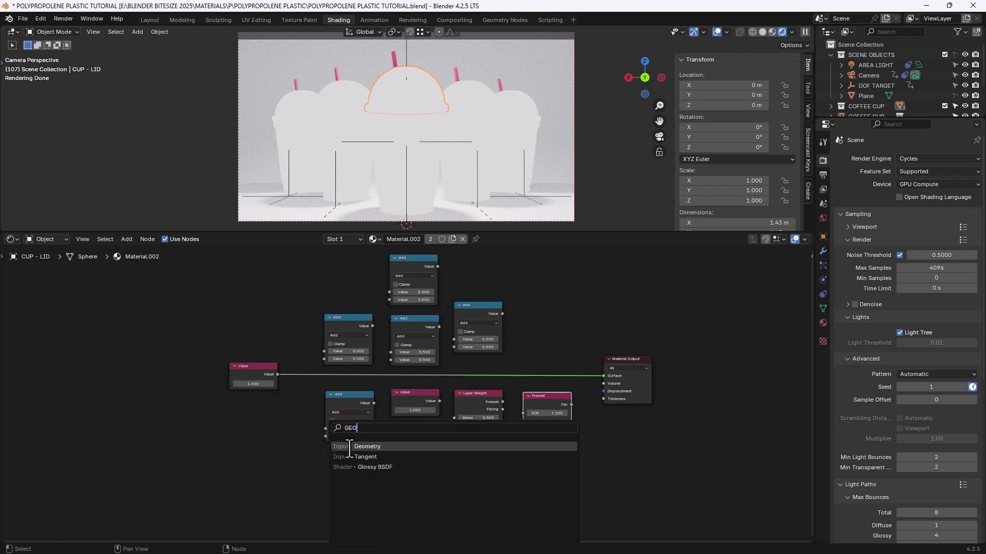
key(Return)
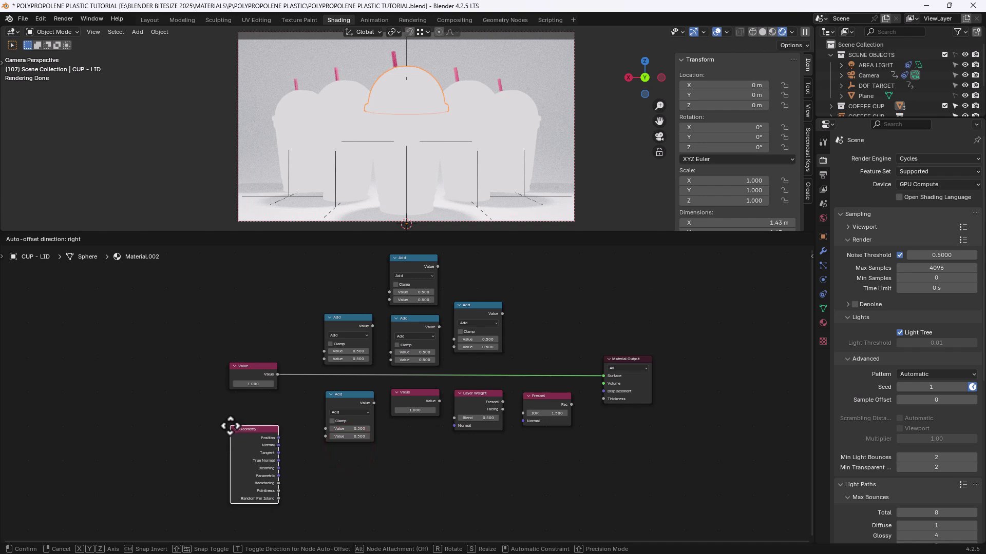
Step: Place the Geometry node, link Fresnel Fac to Surface and Geometry Normal to Fresnel Normal
click(229, 426)
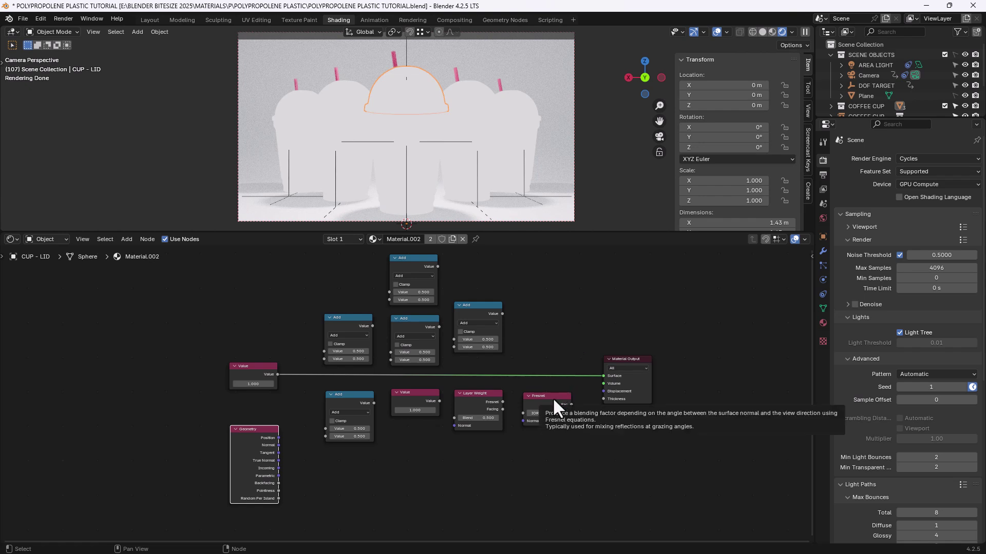
click(567, 407)
drag(569, 405, 600, 377)
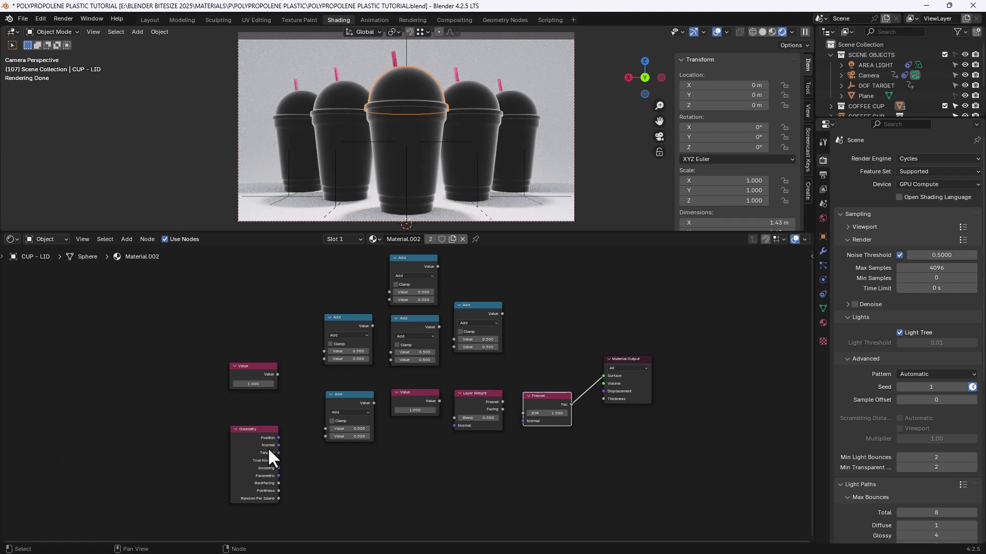
drag(277, 445, 523, 421)
middle_drag(482, 449, 457, 446)
scroll(457, 447, up, 1)
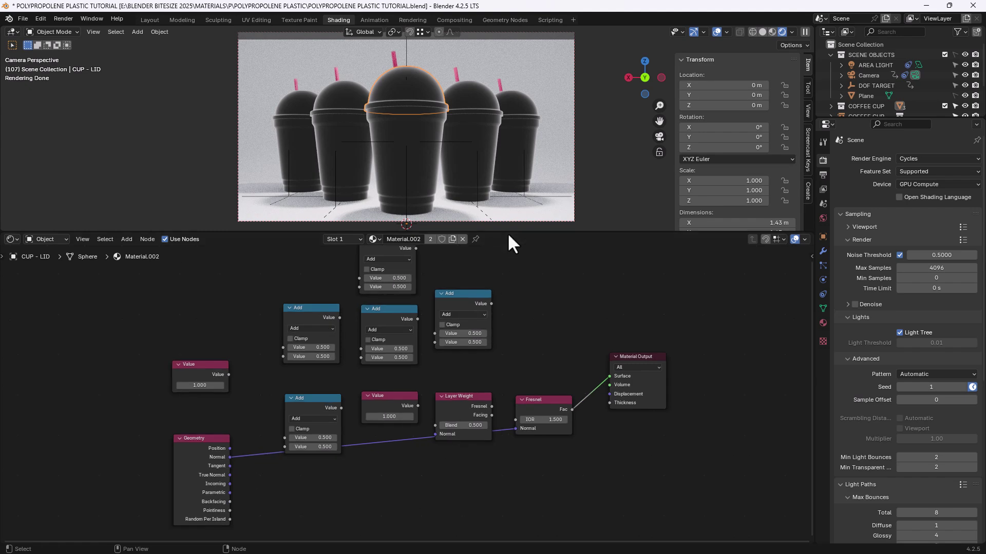
drag(507, 233, 506, 184)
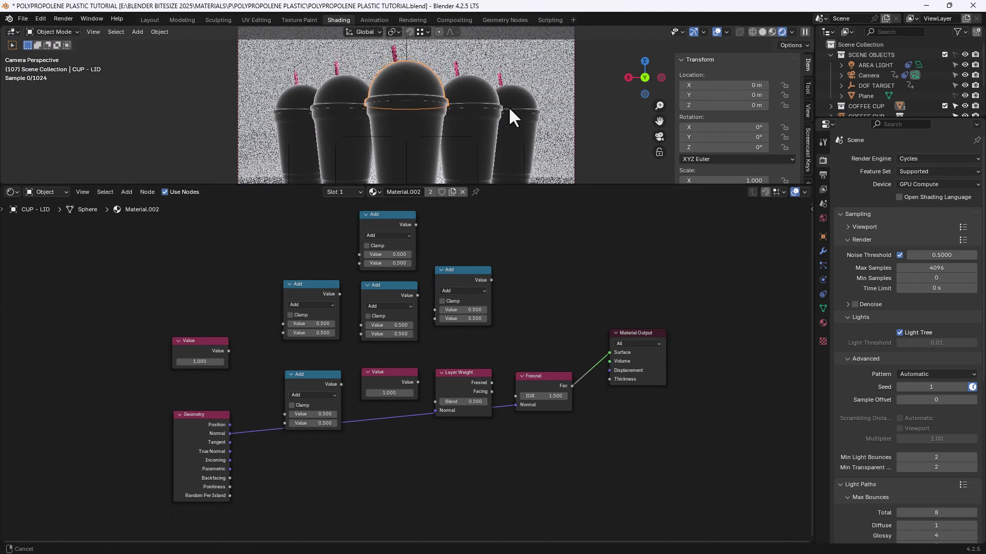
Step: Connect the right Add node to Fresnel IOR, wire two Add nodes into it, making the middle one Multiply
scroll(565, 414, up, 1)
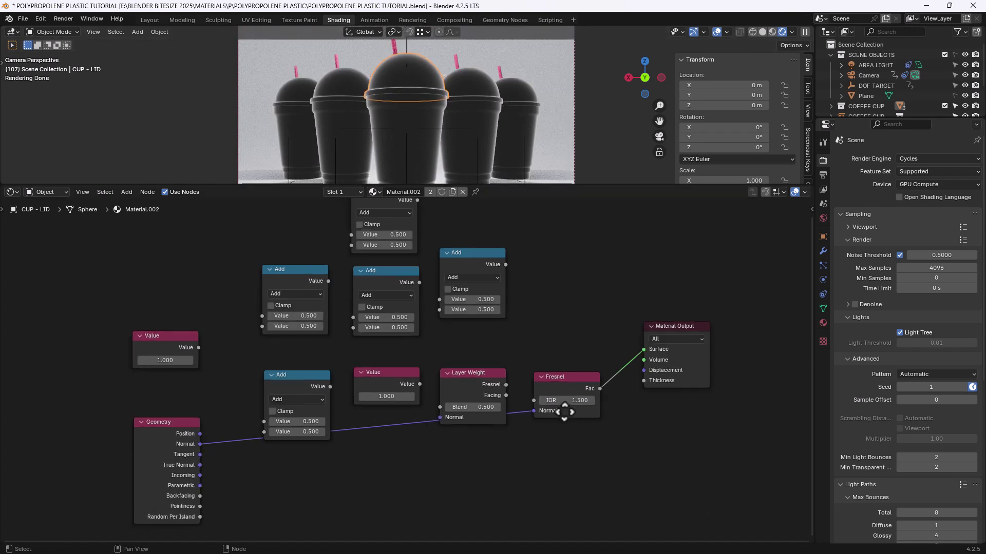
middle_drag(562, 408, 552, 398)
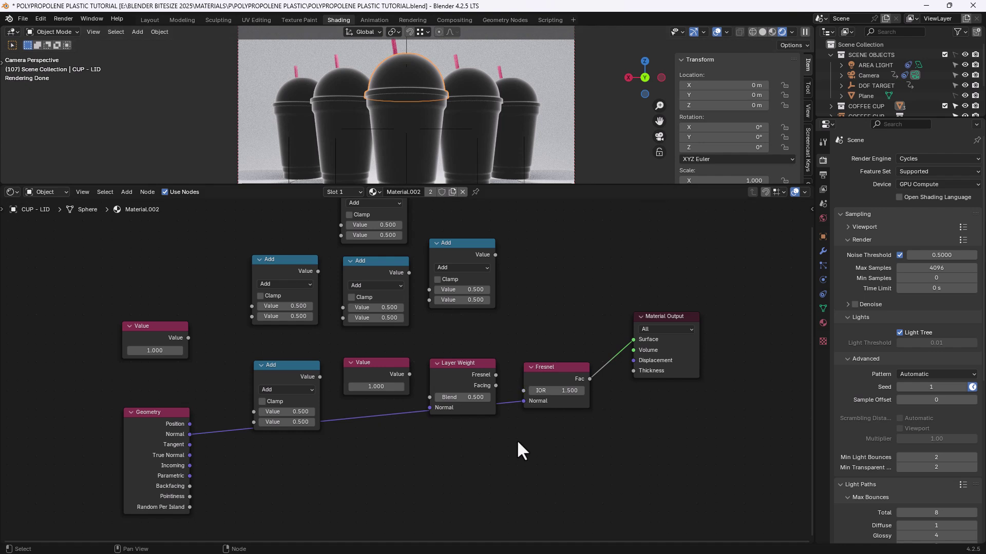
click(470, 253)
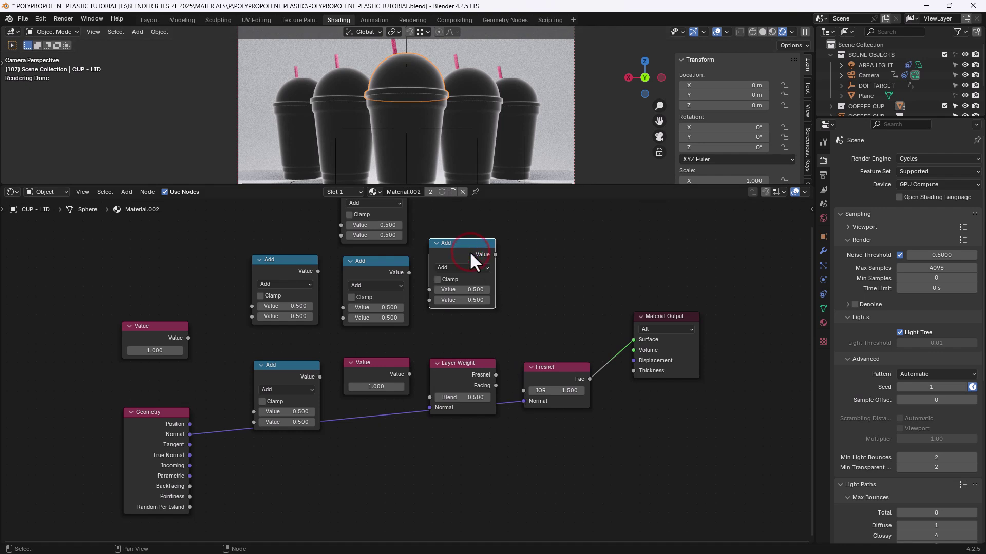
drag(469, 251, 524, 390)
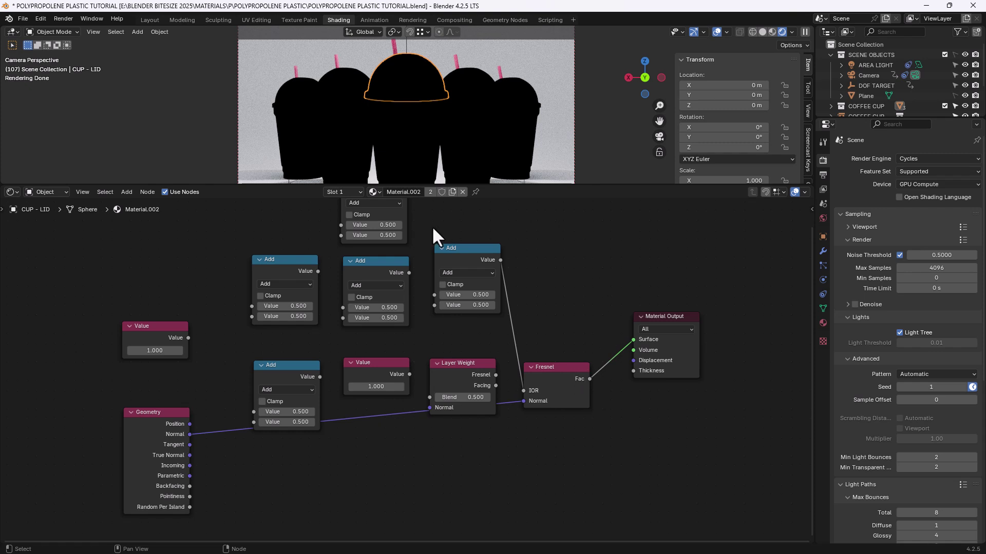
middle_drag(432, 227, 431, 274)
drag(406, 238, 430, 223)
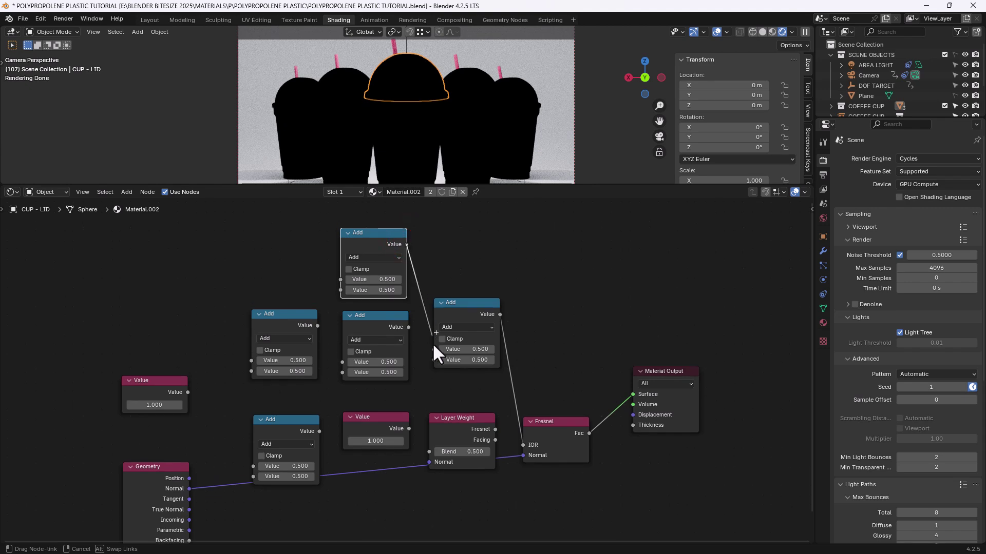
drag(433, 345, 433, 348)
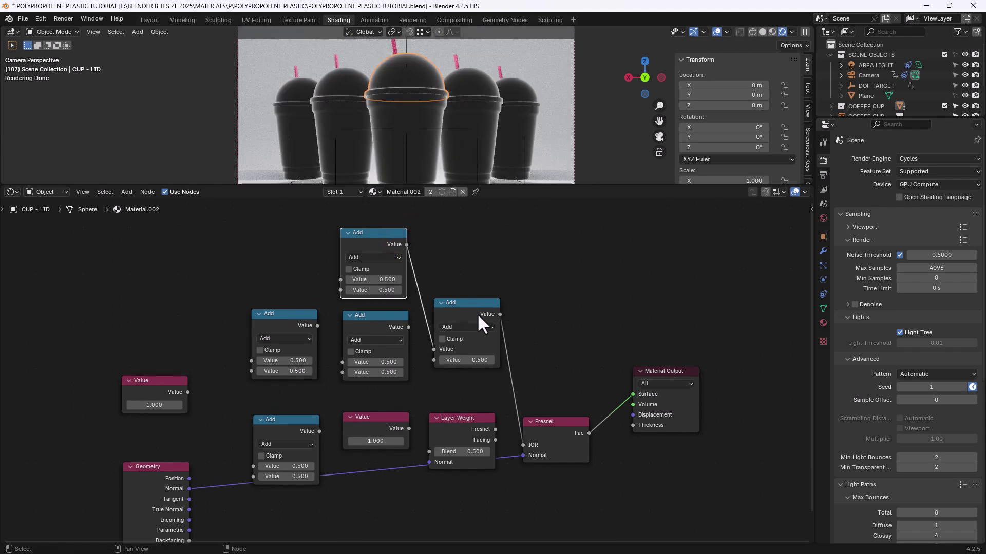
drag(409, 327, 404, 304)
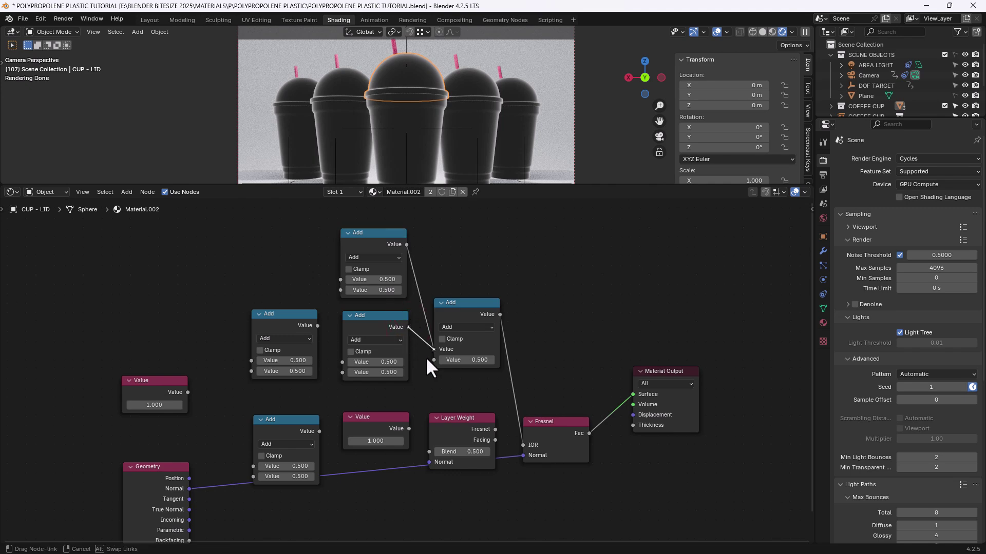
drag(429, 360, 429, 360)
click(389, 341)
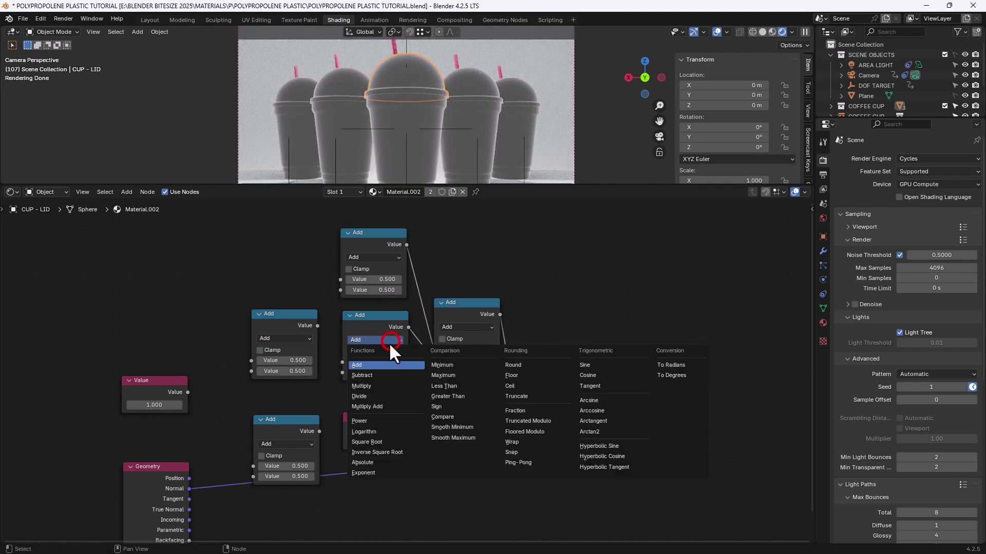
click(387, 385)
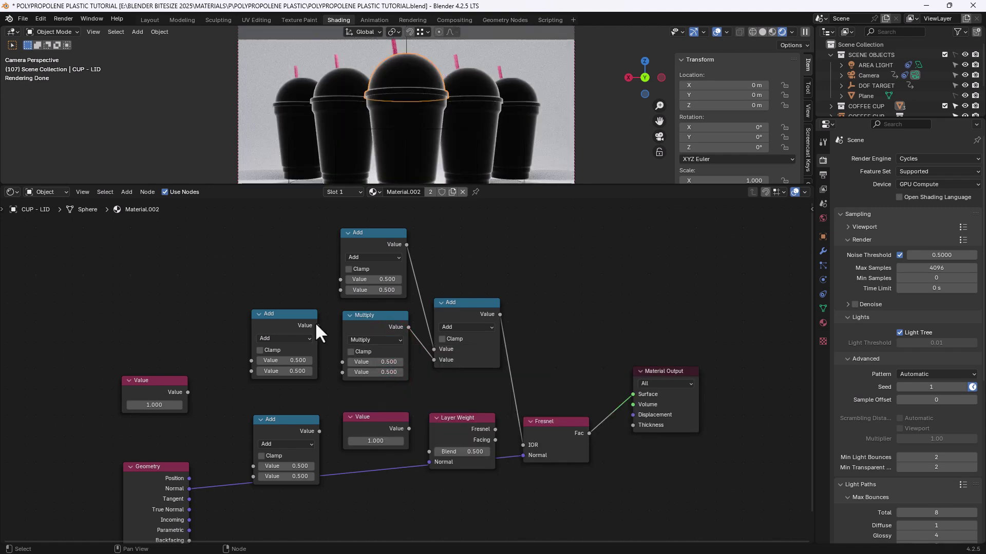
Step: Turn the left node into Divide feeding the top node, and make the top node Multiply
click(295, 322)
click(286, 338)
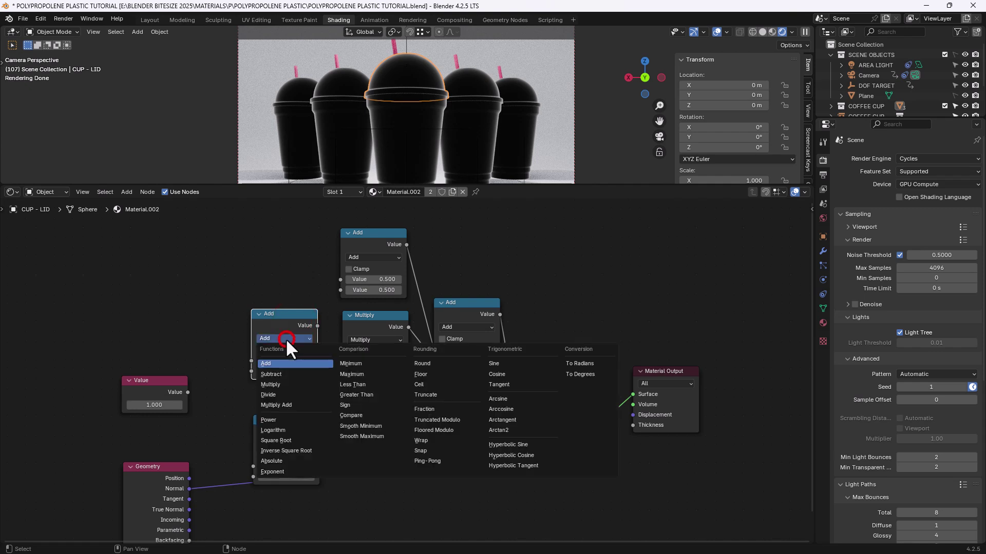
click(287, 394)
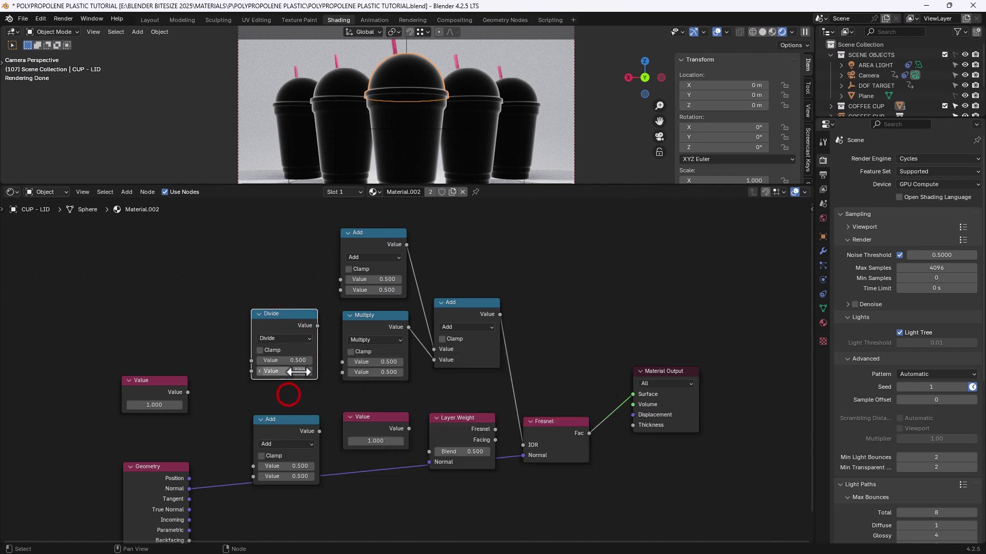
click(318, 324)
drag(318, 324, 336, 280)
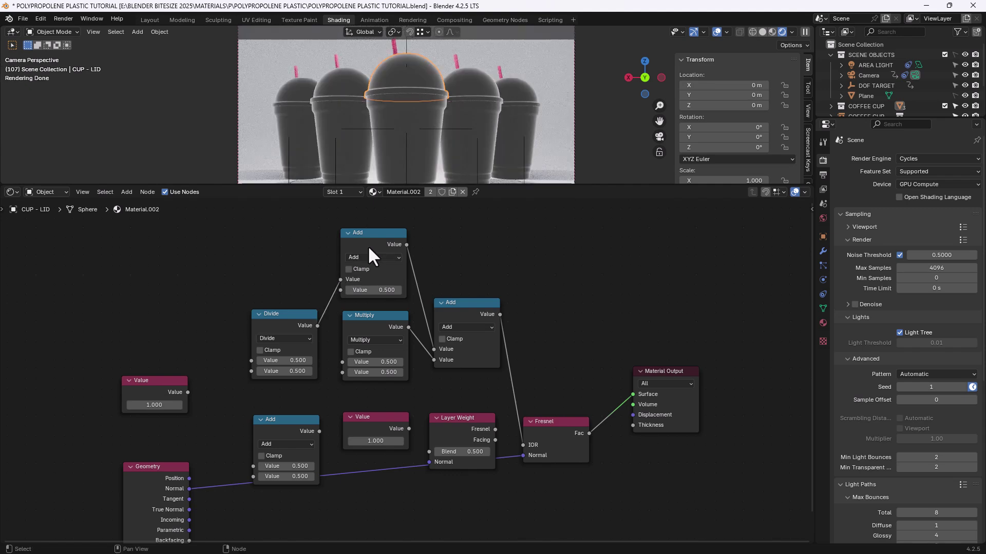
drag(306, 316, 298, 304)
click(375, 257)
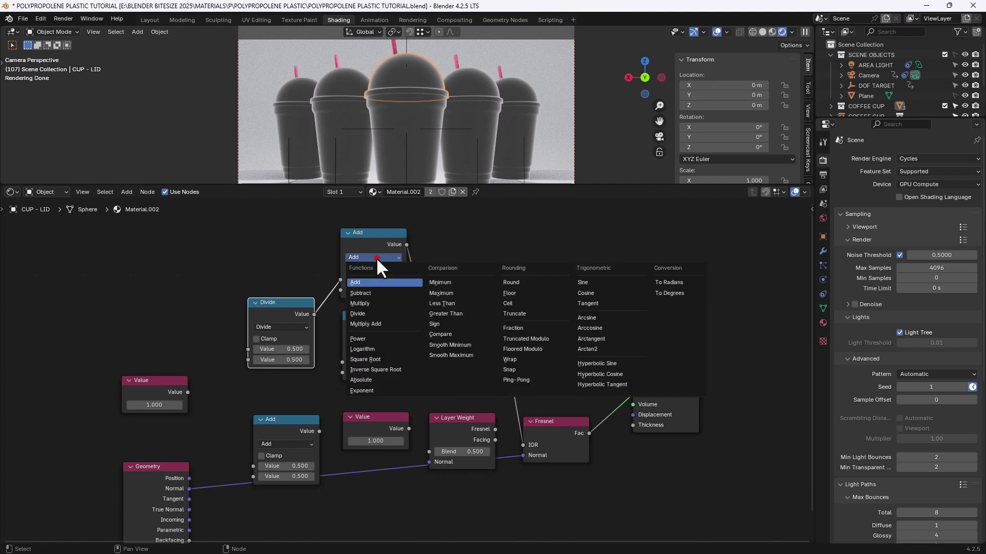
click(373, 302)
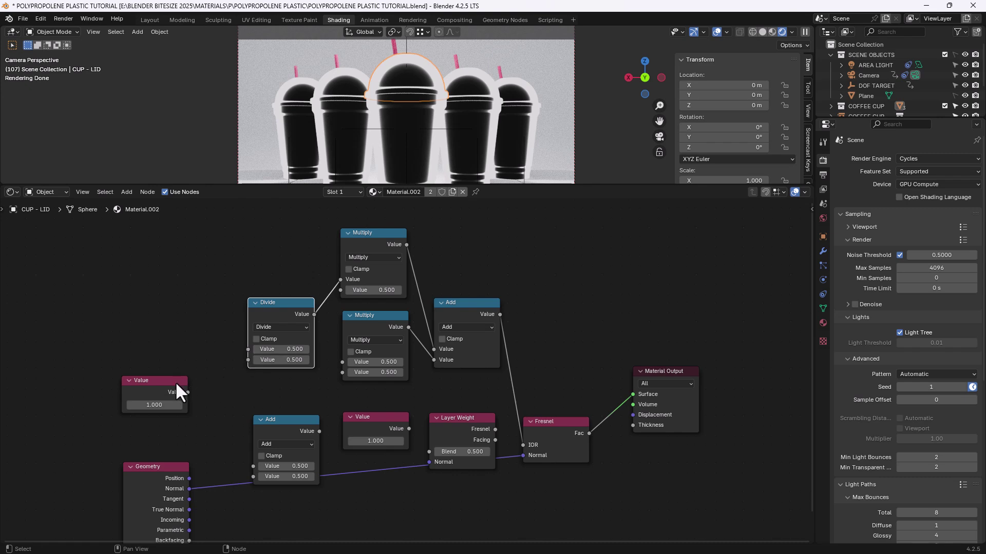
Step: Connect the Value node into the lower Multiply and enable Clamp on that Multiply node
drag(174, 381, 245, 362)
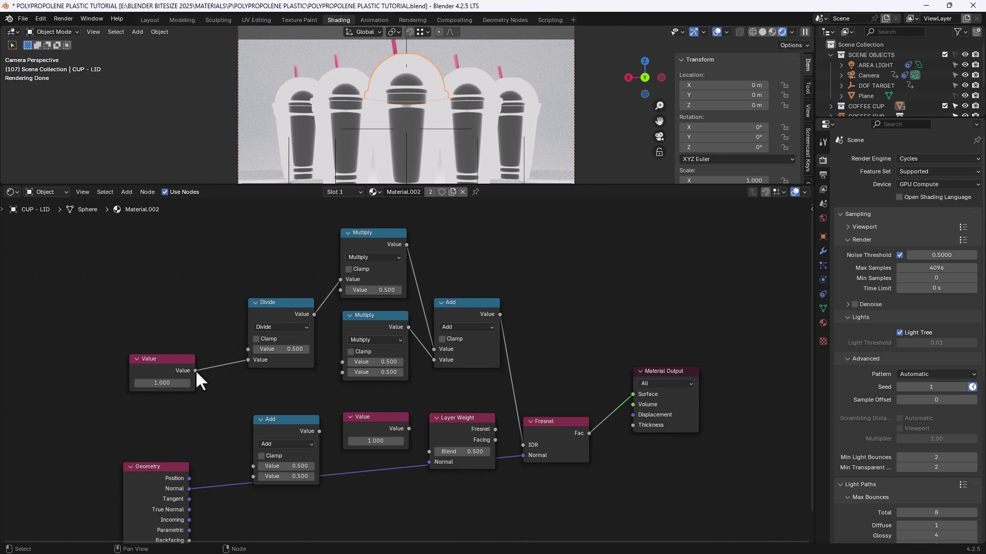
drag(195, 371, 342, 362)
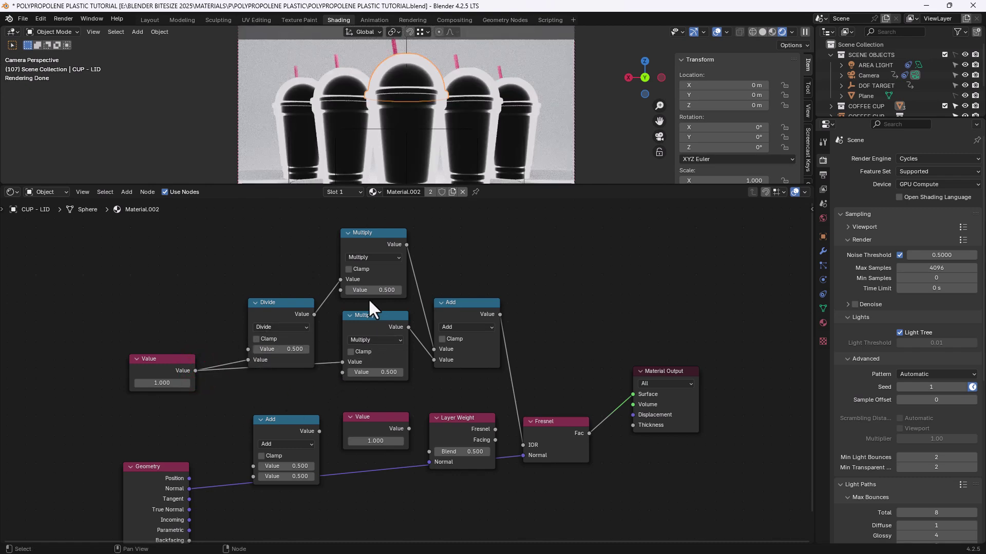
drag(371, 316, 370, 336)
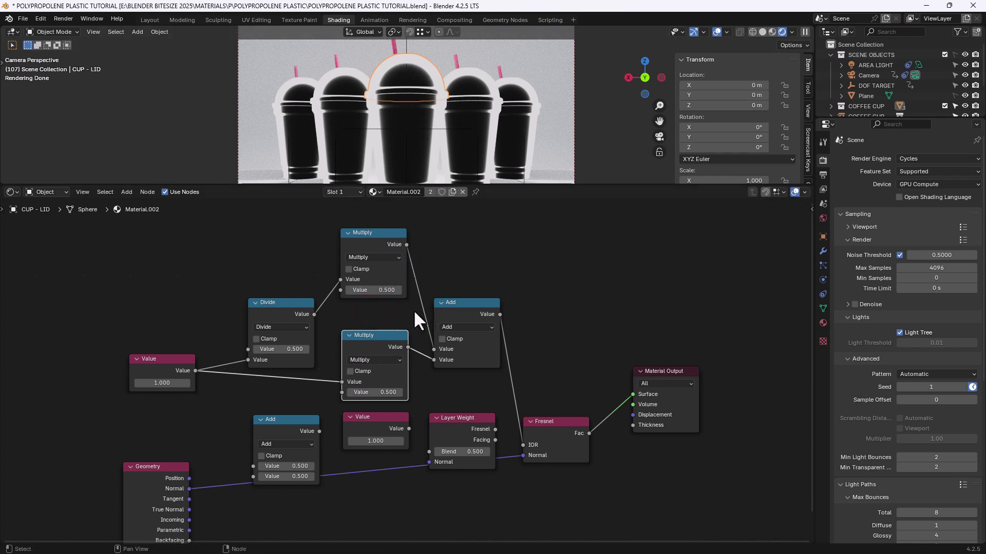
drag(368, 340, 365, 345)
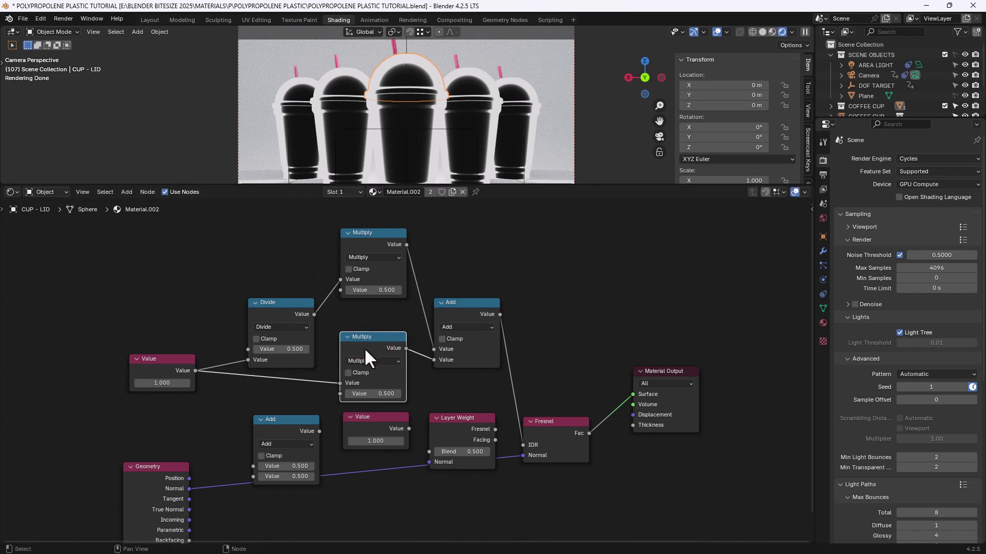
click(349, 373)
Step: Connect the lower Add into Multiply, change it to Subtract, and set Divide's first value to 1
drag(301, 419, 337, 395)
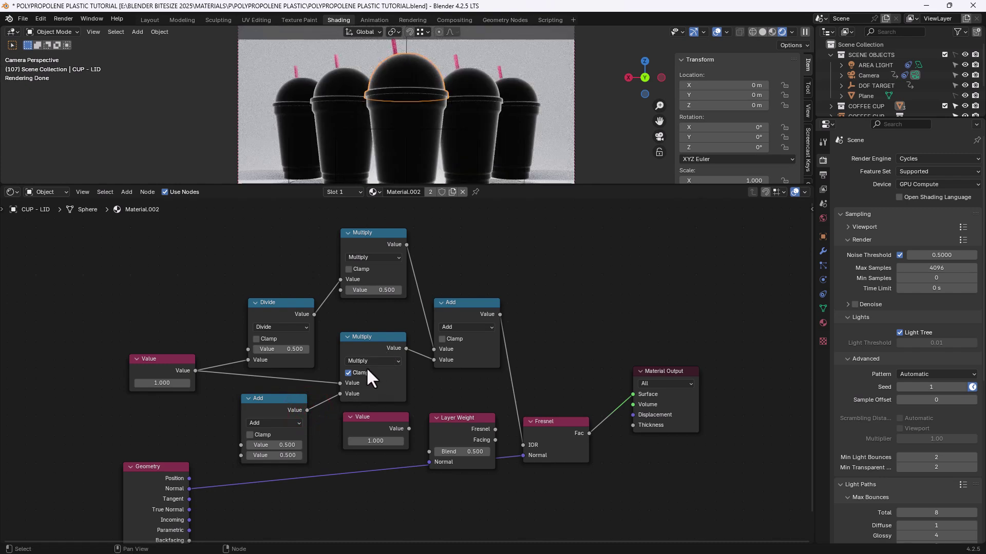
click(281, 423)
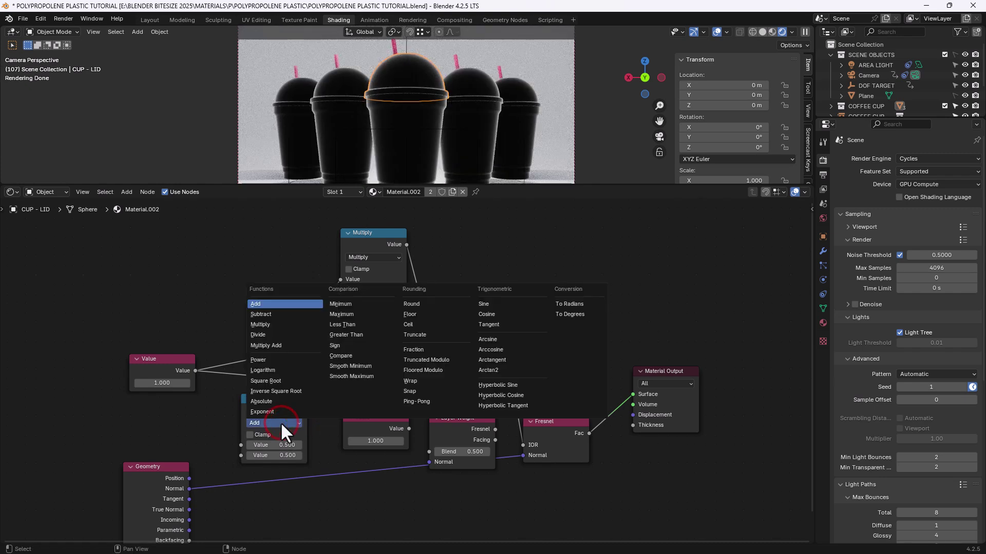
click(280, 314)
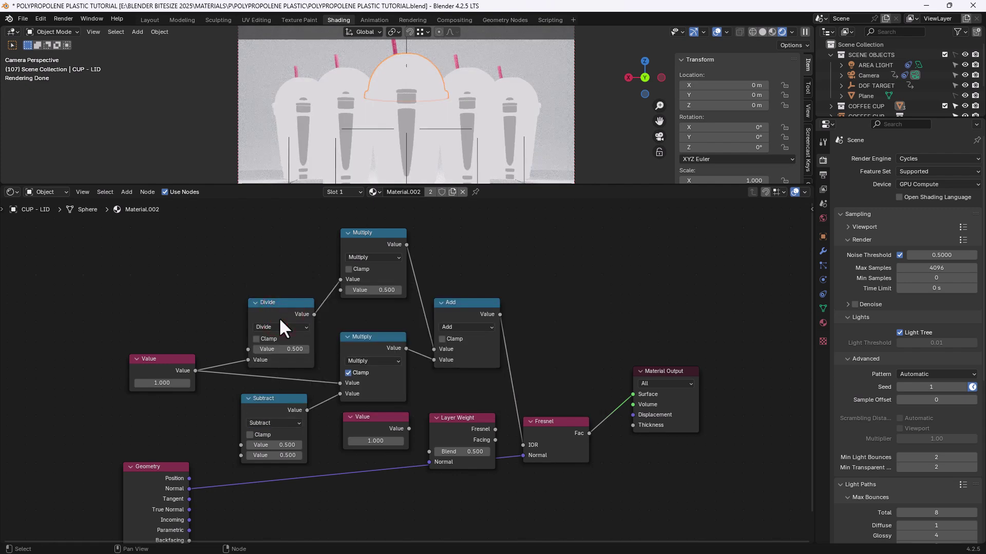
click(288, 351)
text(1)
key(Tab)
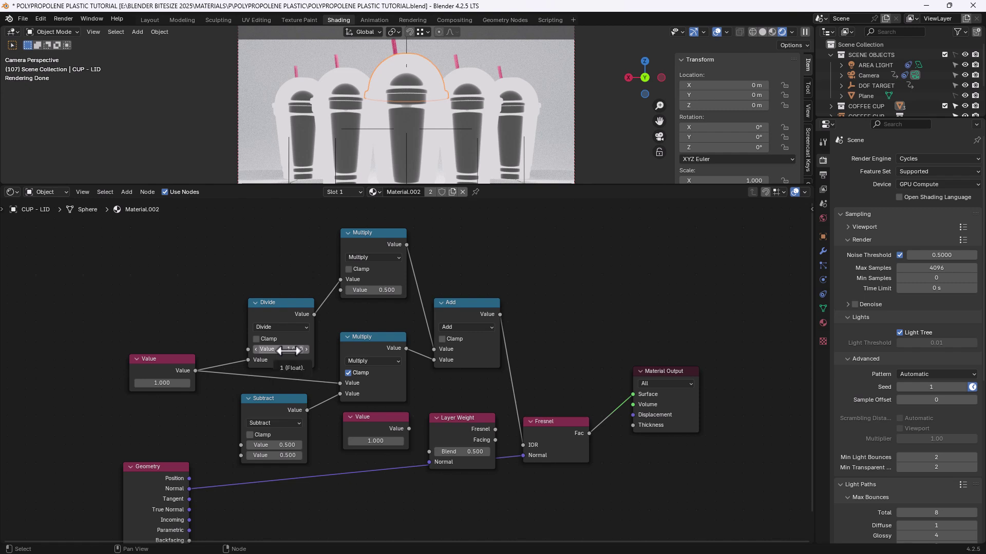
Step: Set Subtract's first value to 1 and connect Geometry Backfacing to its second input
click(284, 445)
text(1)
key(Tab)
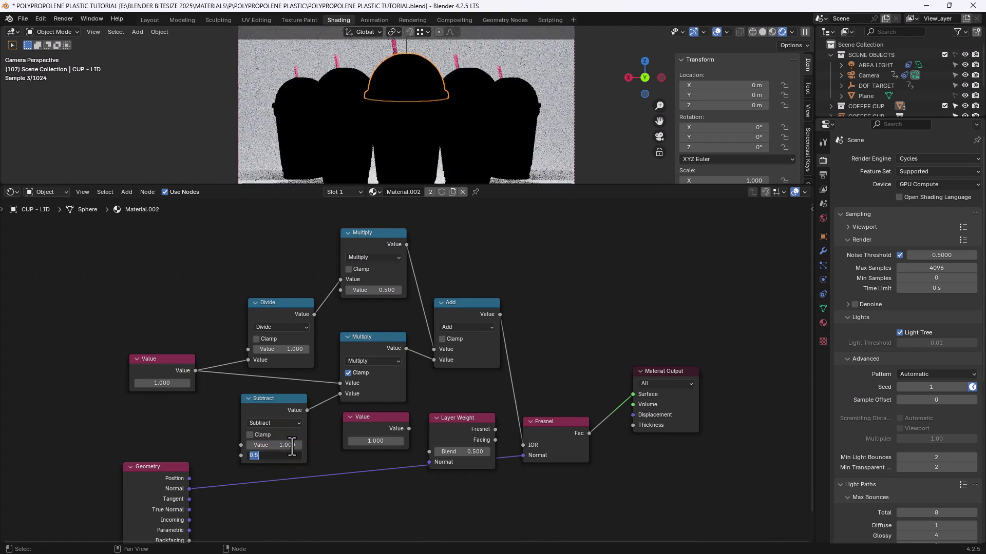
click(317, 421)
middle_drag(328, 420, 335, 378)
drag(196, 498, 242, 420)
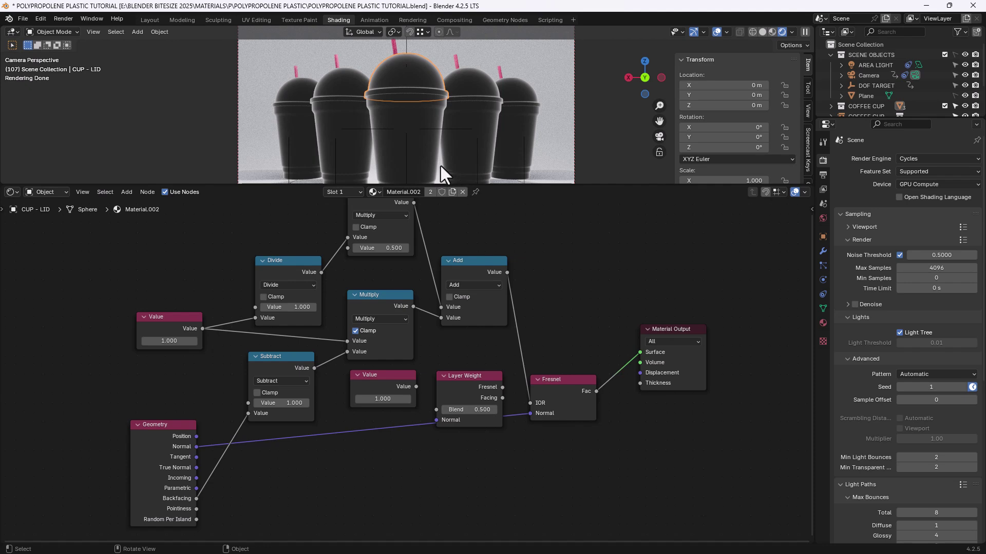
Step: Set the Value node to 0.05, linking it to Layer Weight Blend and Geometry Normal to Normal
shift+middle_drag(440, 164, 446, 139)
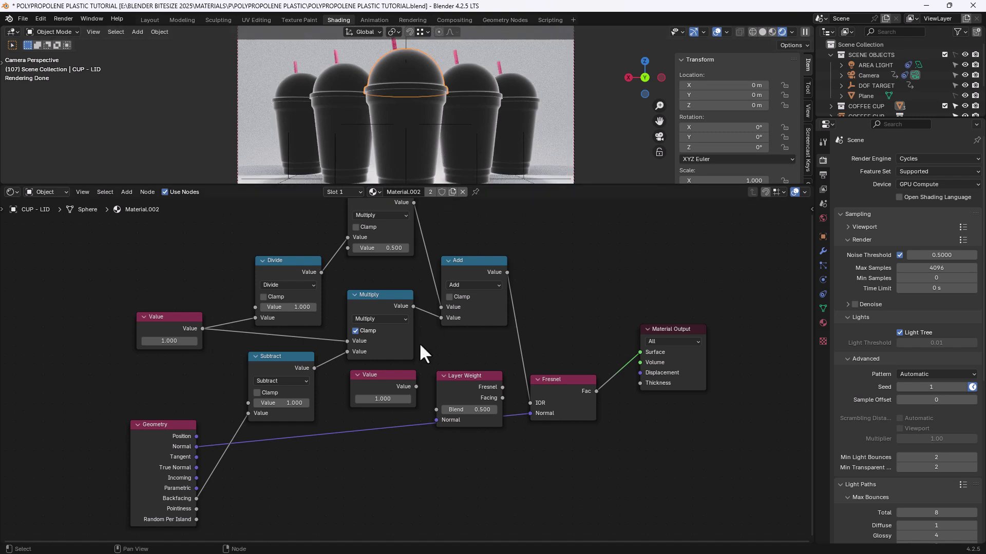
click(387, 399)
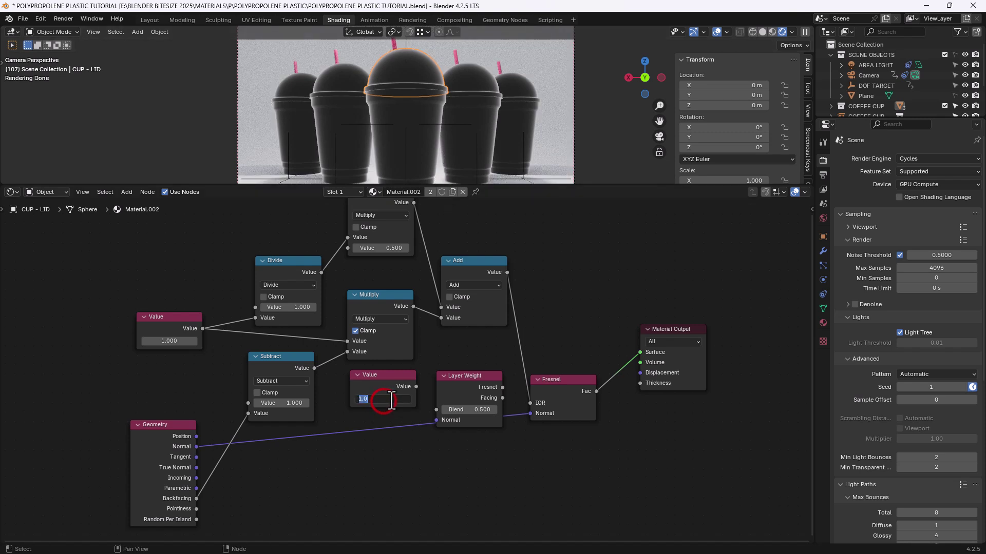
text(0.05)
key(Return)
key(Return)
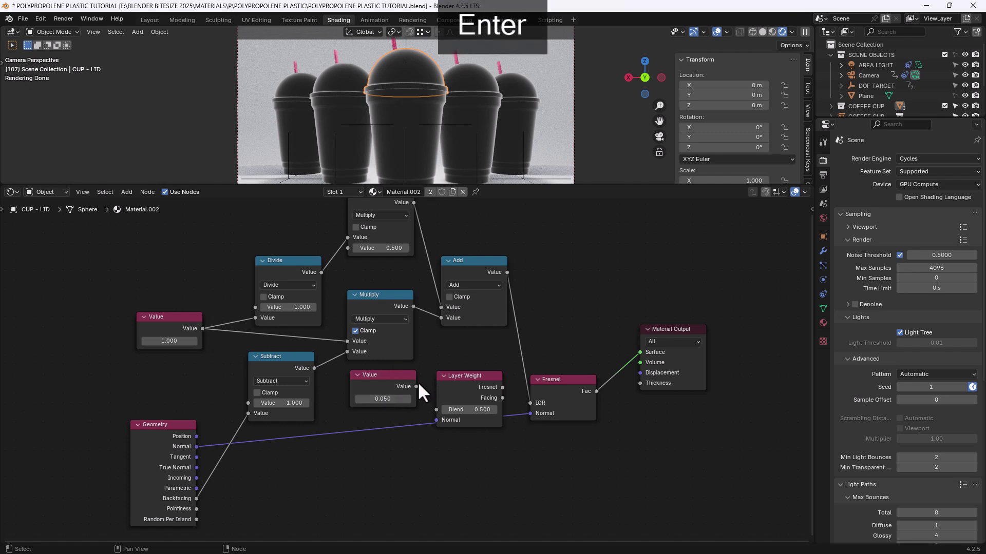
drag(417, 386, 461, 367)
drag(196, 446, 434, 416)
drag(389, 381, 383, 373)
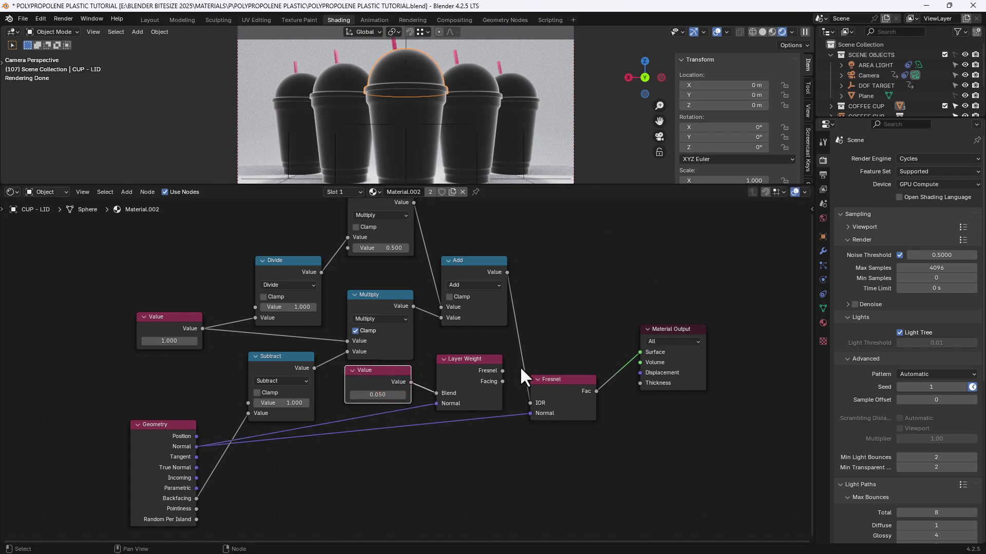
Step: Box-select the mask nodes from Value to Fresnel and move them up
scroll(520, 365, down, 2)
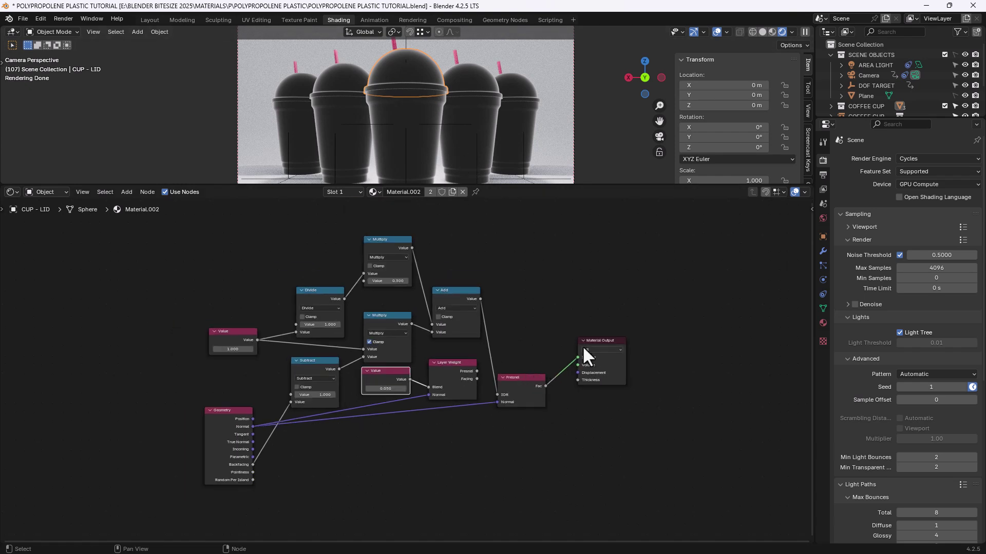
scroll(590, 352, down, 1)
middle_drag(550, 310, 535, 293)
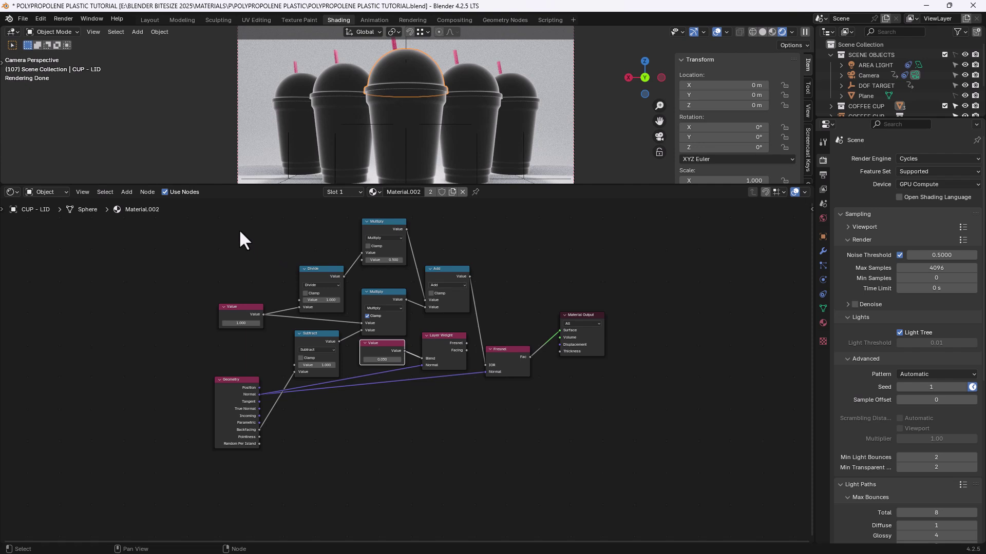
drag(238, 229, 502, 306)
click(495, 400)
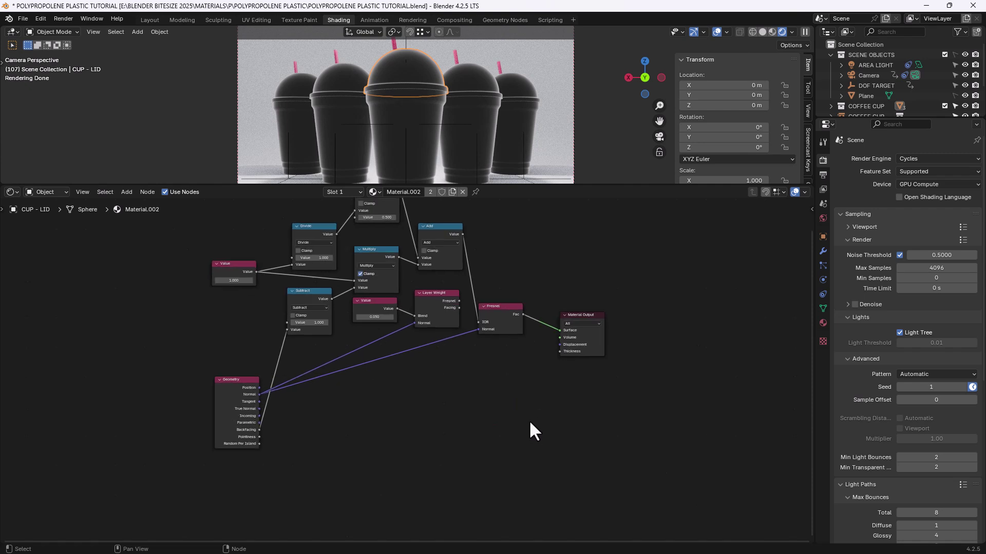
scroll(542, 386, up, 2)
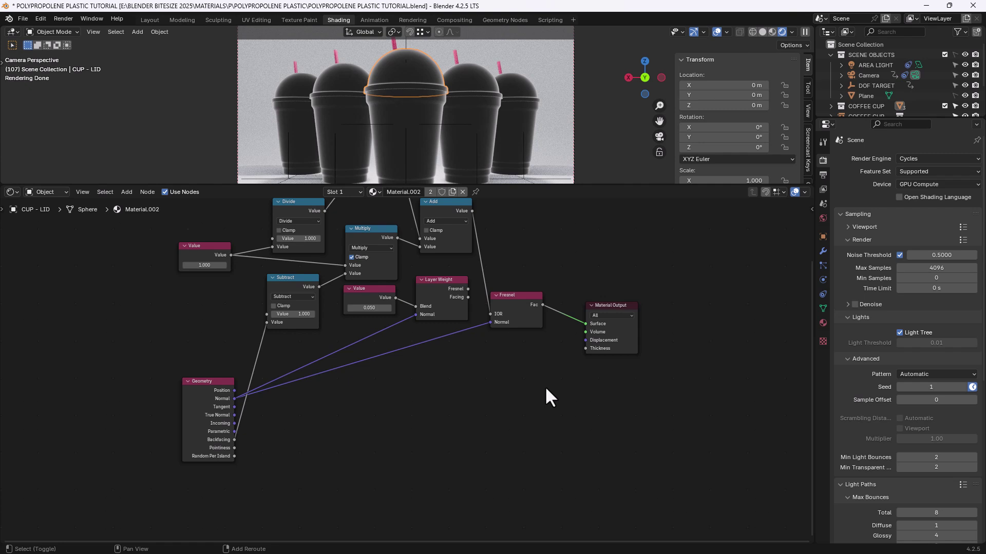
Step: Add a Glossy BSDF node and a Transparent BSDF node to its left
key(shift+a)
text(GL)
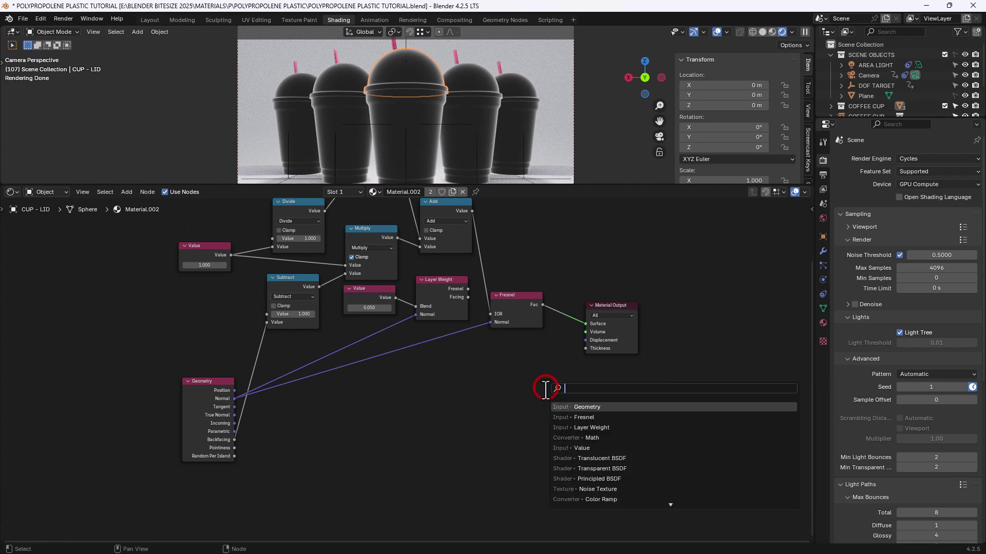
text(o)
click(583, 407)
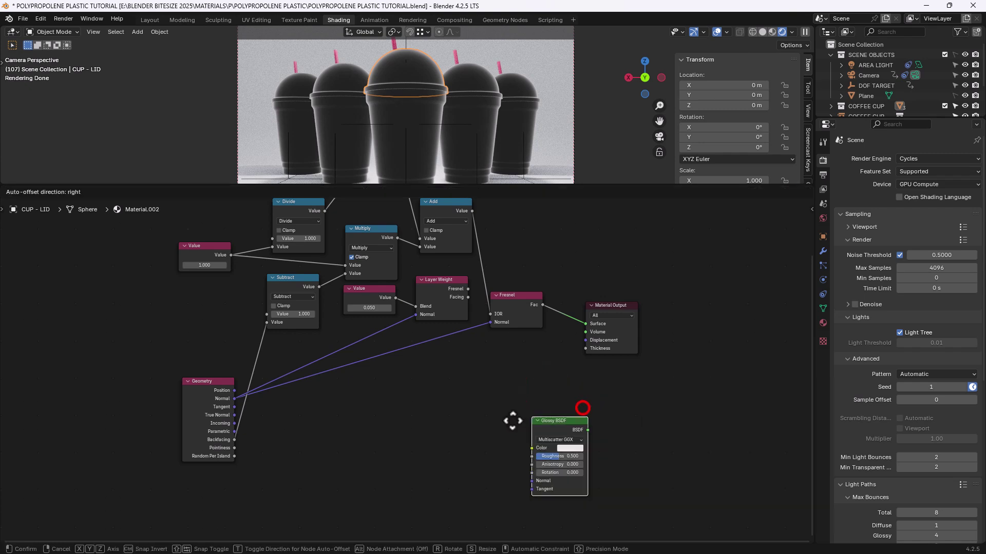
click(503, 411)
key(shift+a)
click(423, 419)
text(TRANS)
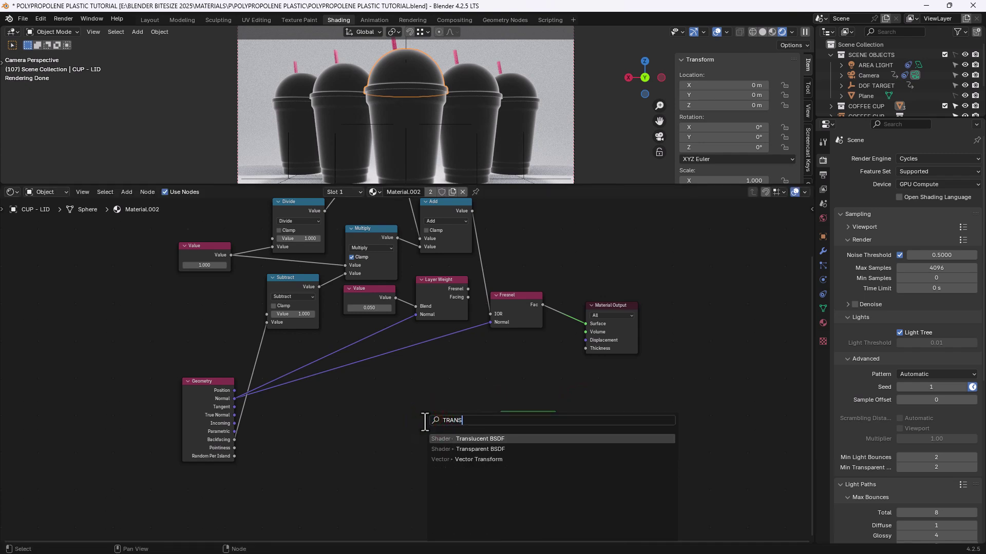
click(458, 449)
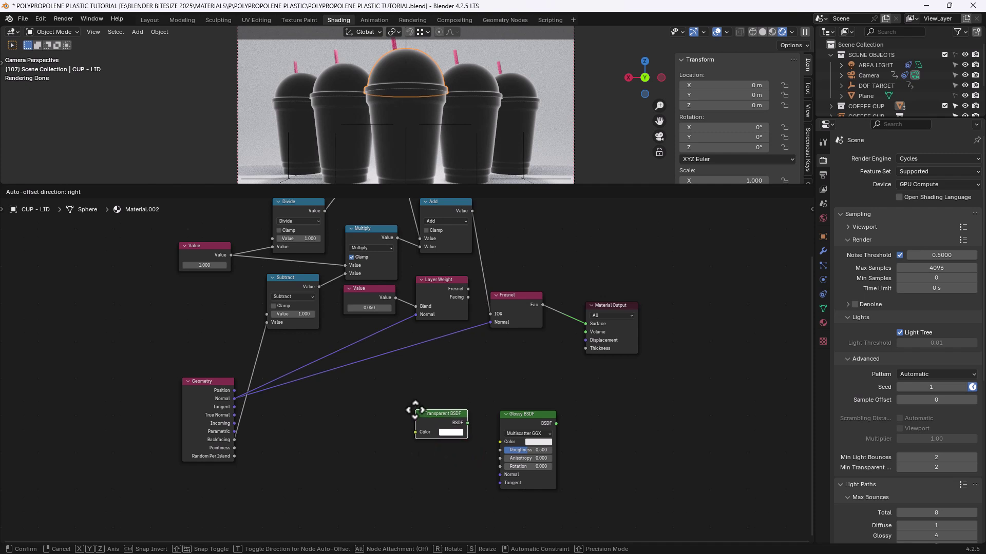
click(411, 393)
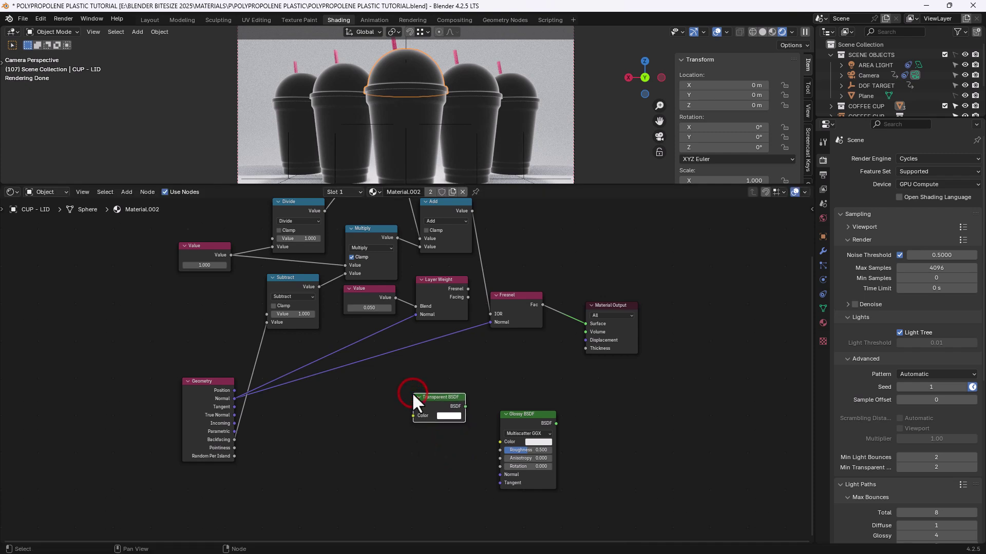
Step: Add a Translucent BSDF node below, then start a link from Transparent BSDF's Color input
key(shift+a)
text(TR)
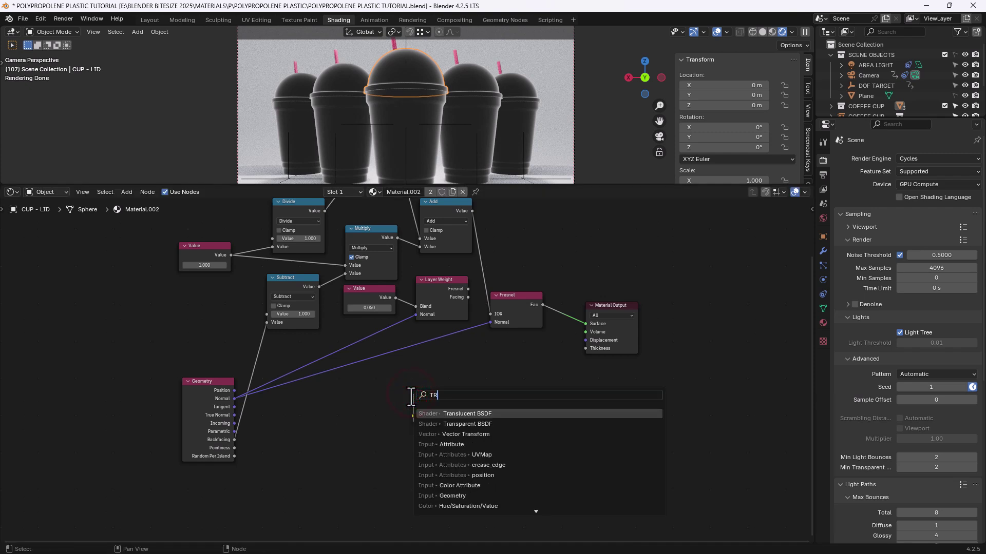
text(ANS)
key(Return)
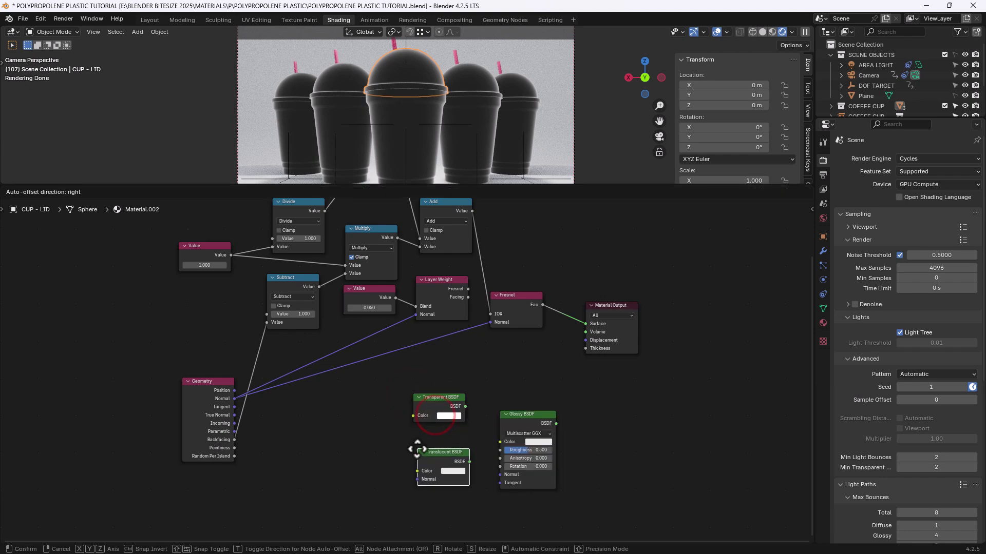
click(416, 453)
scroll(415, 414, up, 2)
middle_drag(445, 366, 446, 359)
click(484, 380)
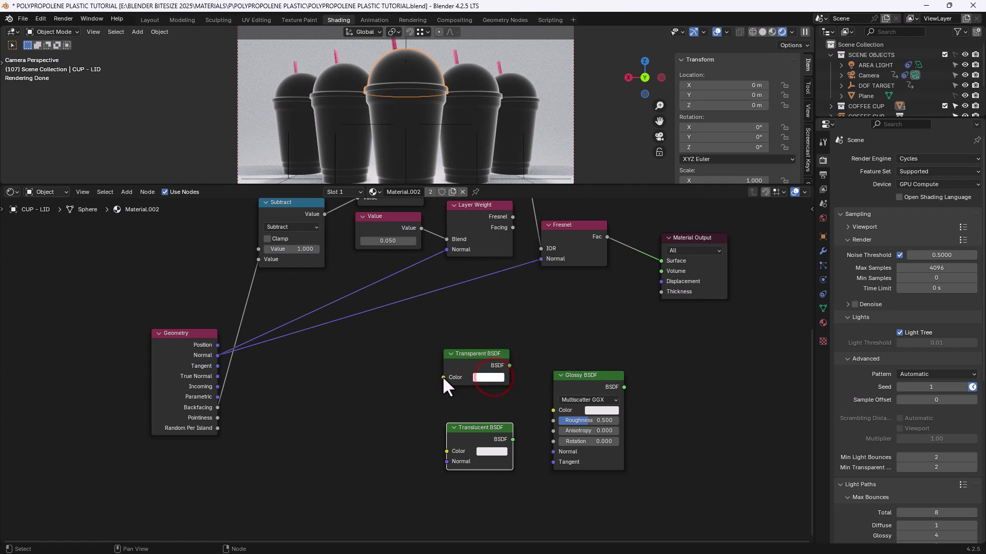
drag(443, 378, 411, 400)
Step: Add RGB nodes feeding the Color inputs of the Transparent and Translucent BSDFs
text(RGB)
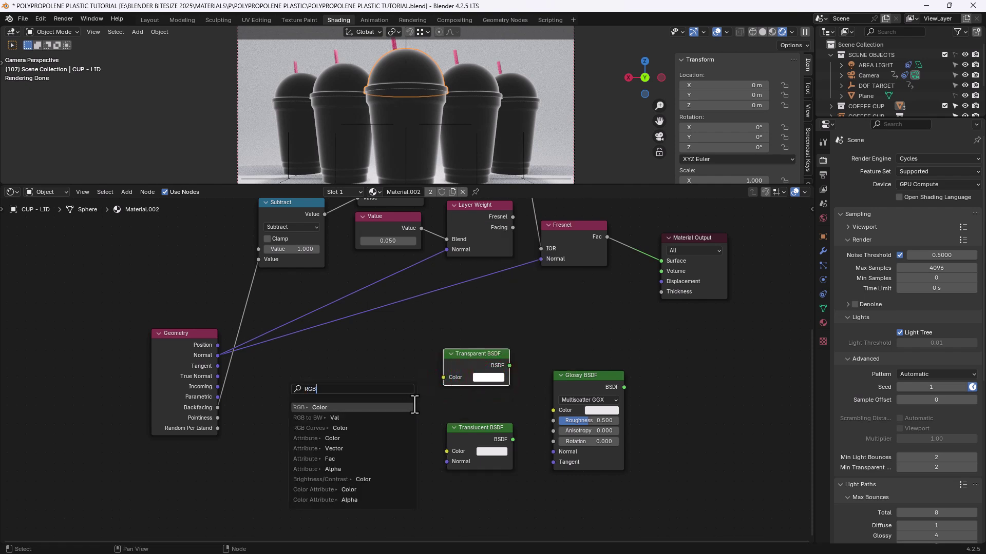
click(385, 408)
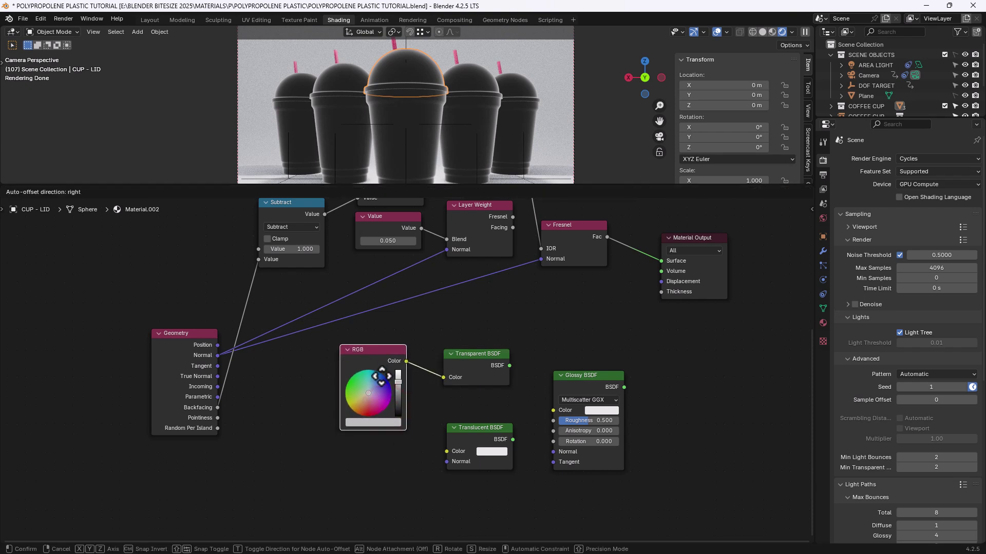
click(389, 378)
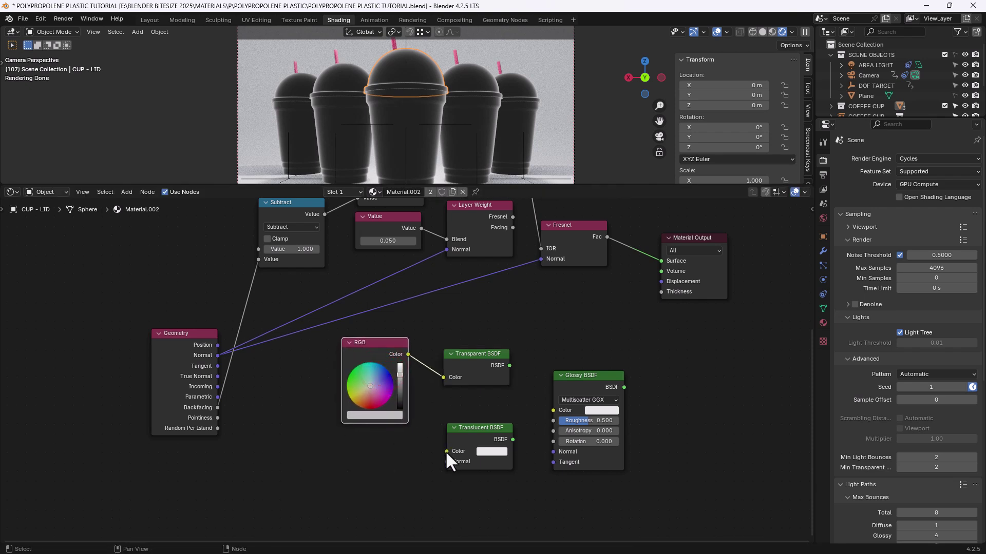
drag(446, 452, 399, 462)
text(rgb)
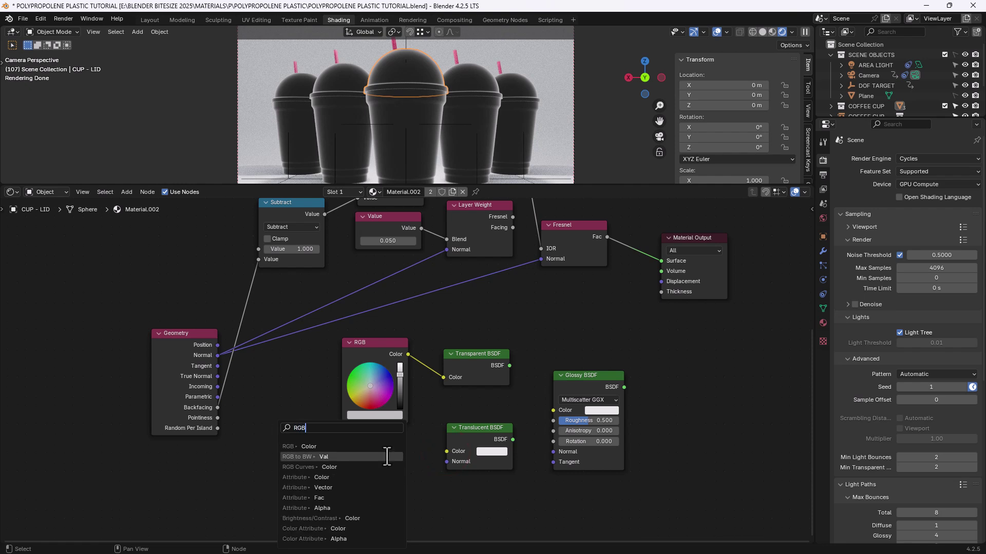
click(383, 452)
click(379, 425)
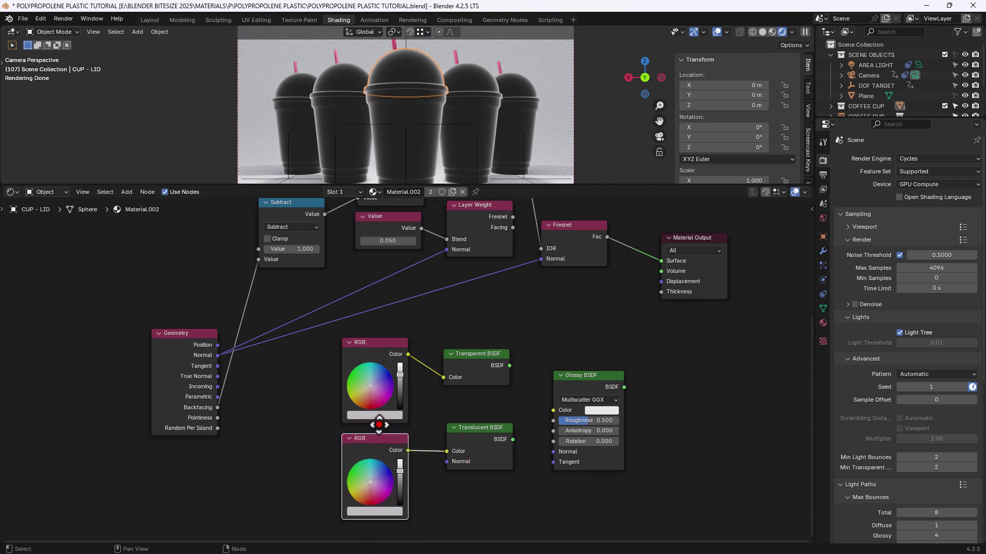
Step: Combine Transparent and Translucent BSDFs in a Mix Shader, with Glossy BSDF placed beneath it
click(378, 343)
click(501, 398)
drag(585, 376, 603, 428)
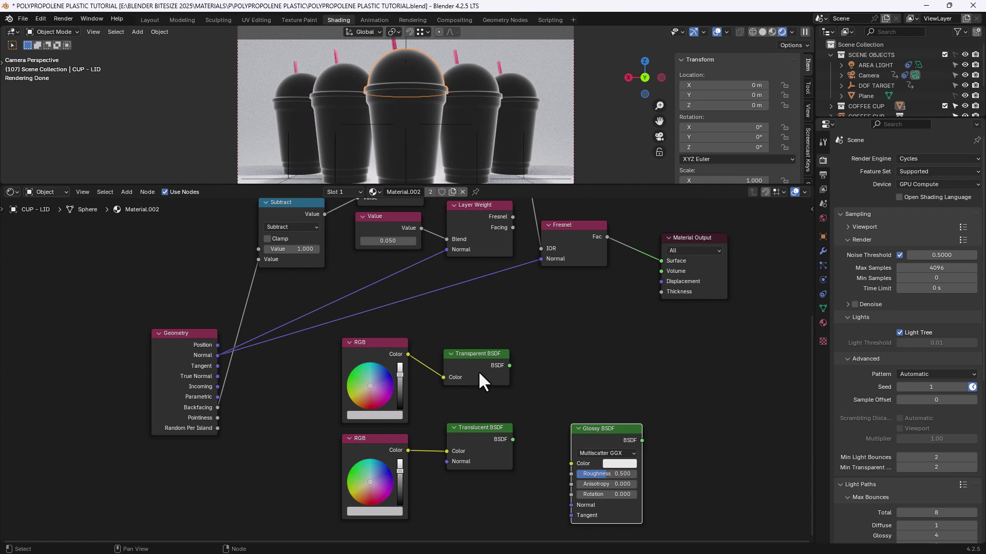
ctrl+shift+right_drag(478, 370, 476, 441)
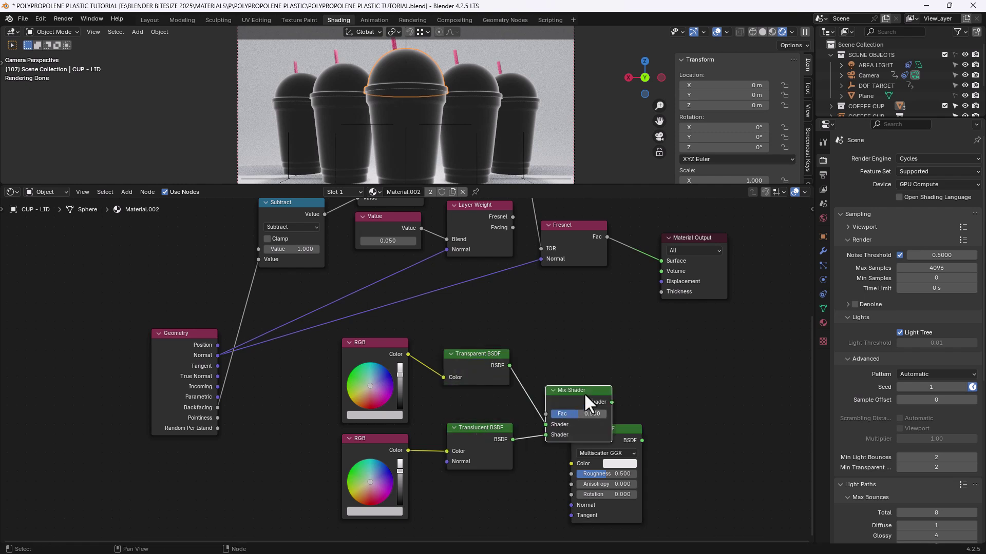
click(594, 374)
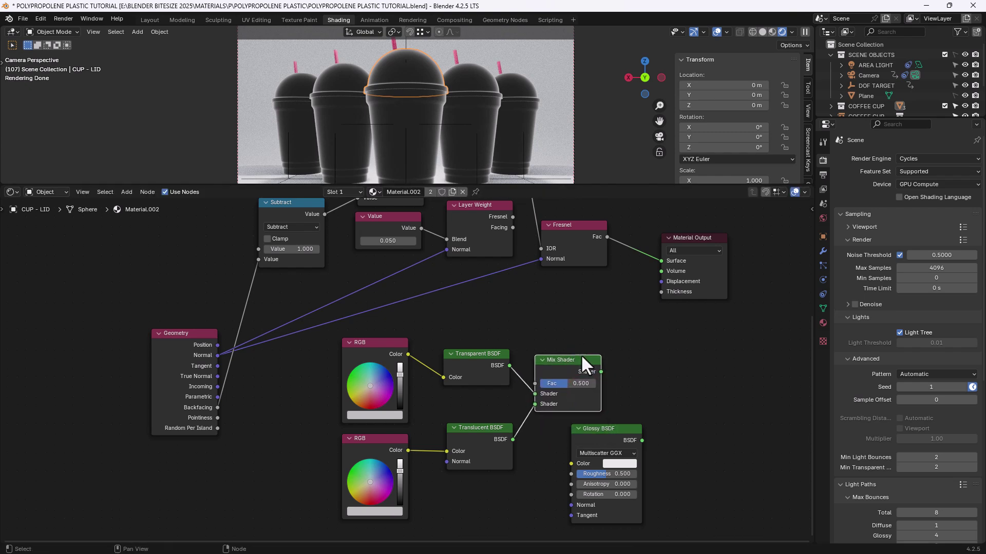
drag(618, 432, 582, 437)
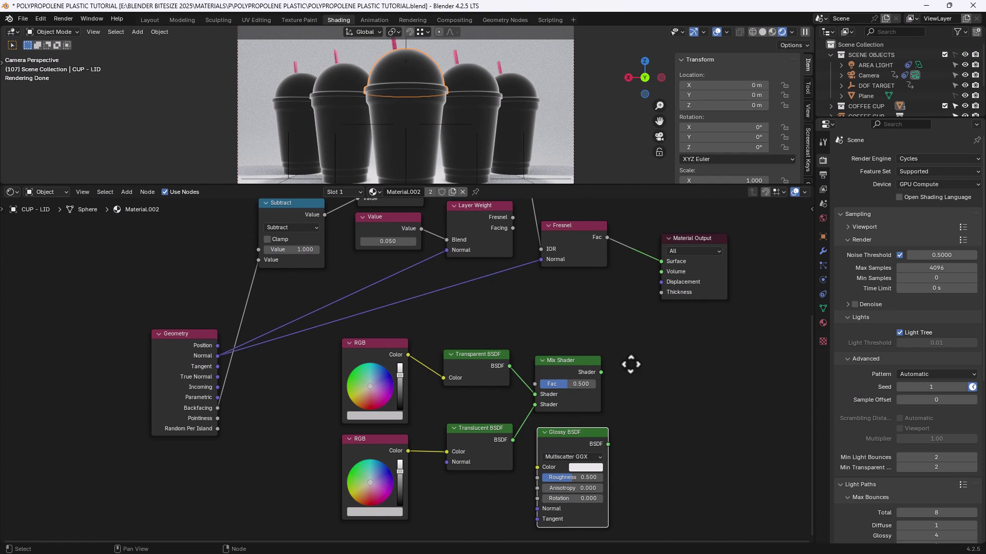
Step: Wire Layer Weight's Facing into the Mix Shader Fac, with the mix feeding the lid's Surface
ctrl+scroll(631, 369, up, 1)
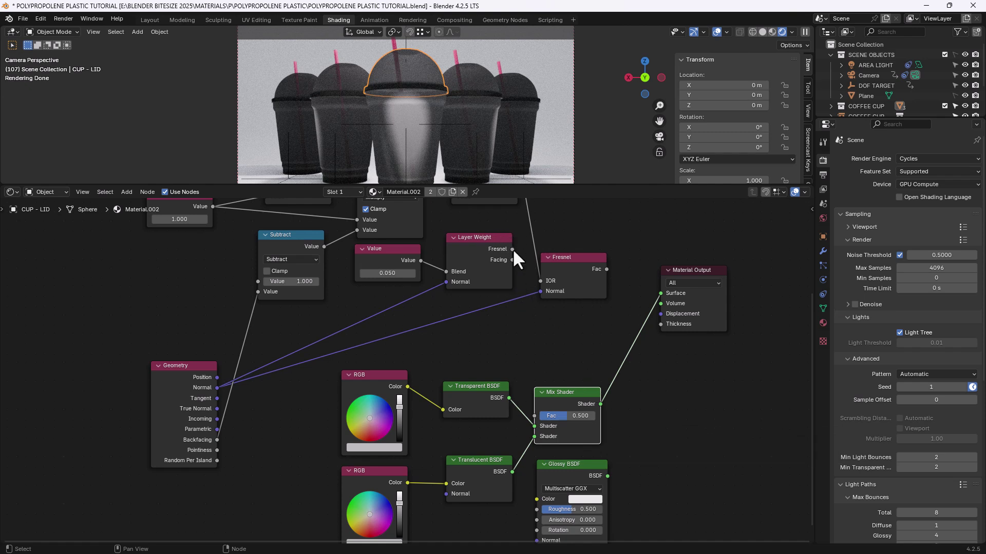
drag(512, 260, 537, 406)
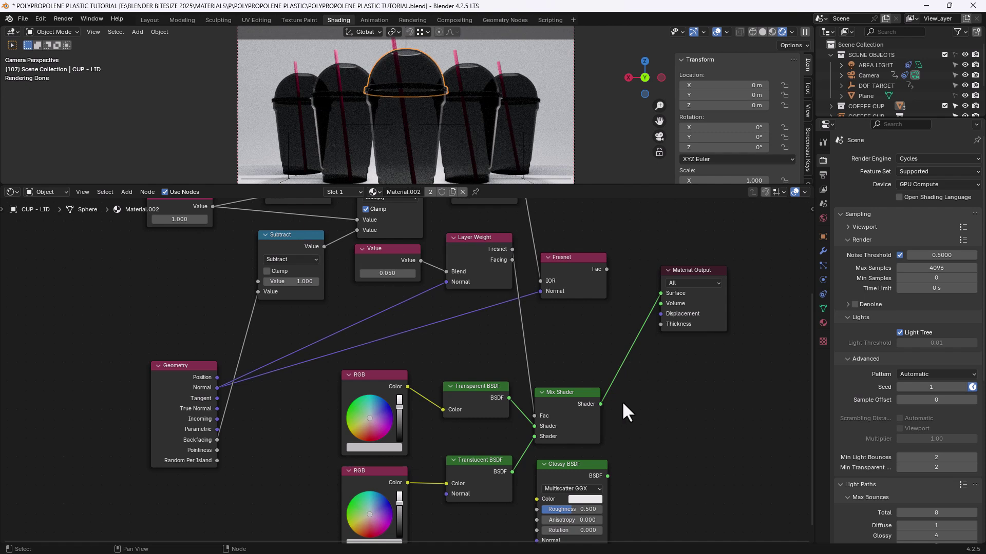
middle_drag(623, 404, 604, 353)
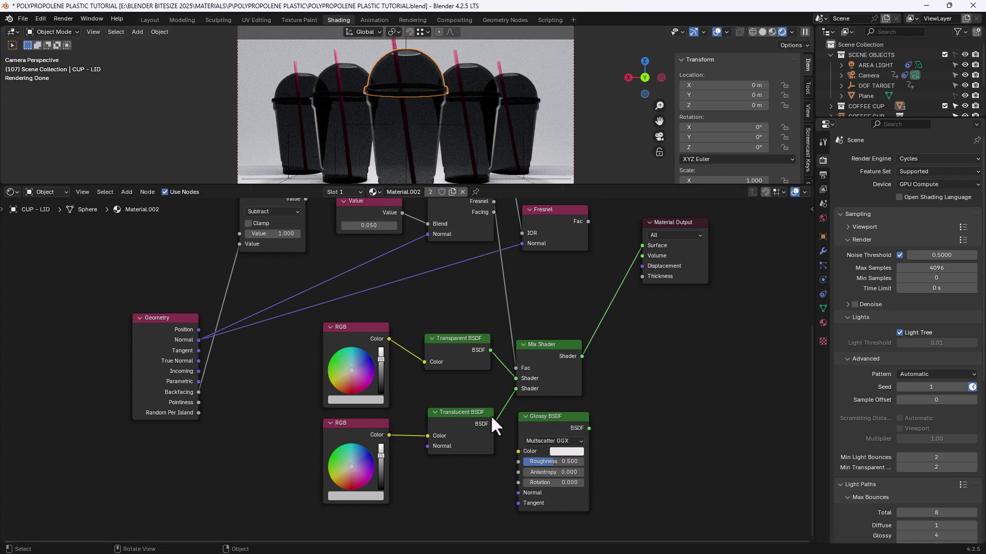
Step: Blend the shader mix with Glossy BSDF in a second Mix Shader beside Material Output
ctrl+shift+right_drag(548, 432, 548, 368)
drag(669, 226, 743, 335)
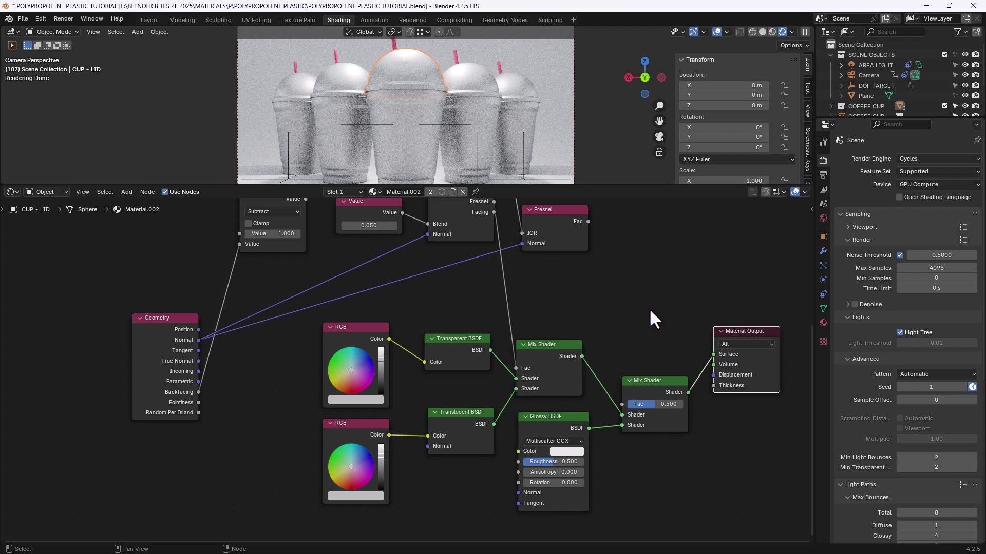
drag(655, 383, 654, 342)
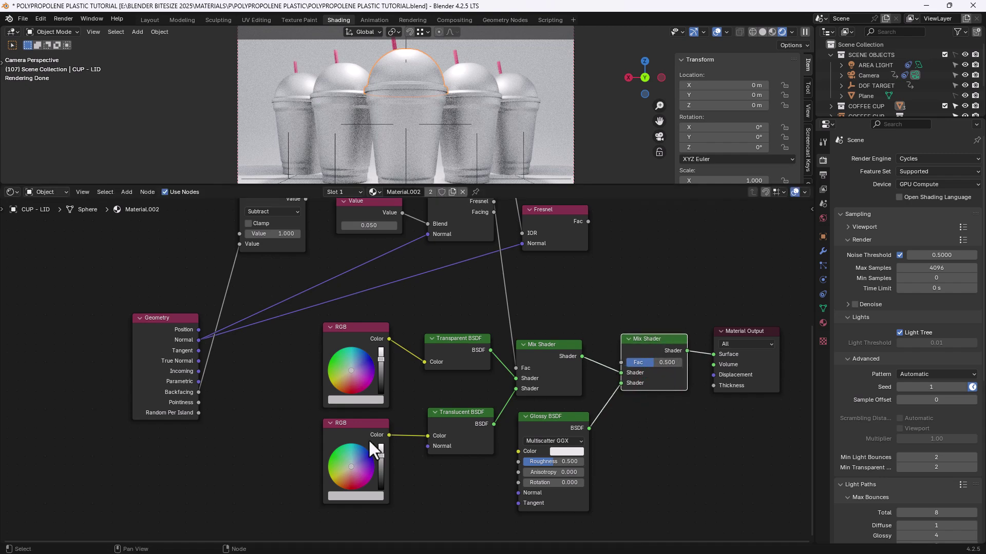
Step: Raise both RGB nodes' values to the top so both colours become white
scroll(405, 368, up, 3)
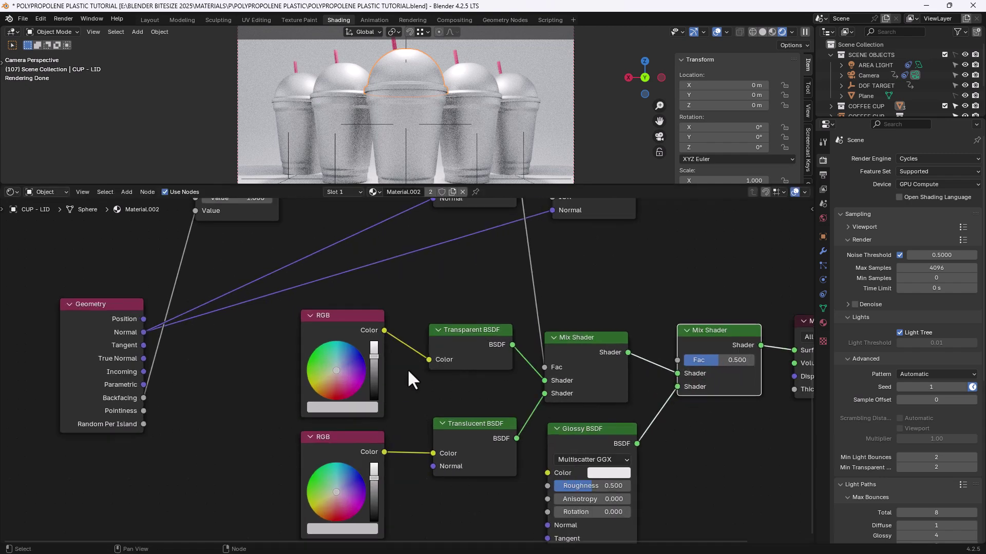
middle_drag(408, 369, 453, 348)
scroll(453, 346, up, 1)
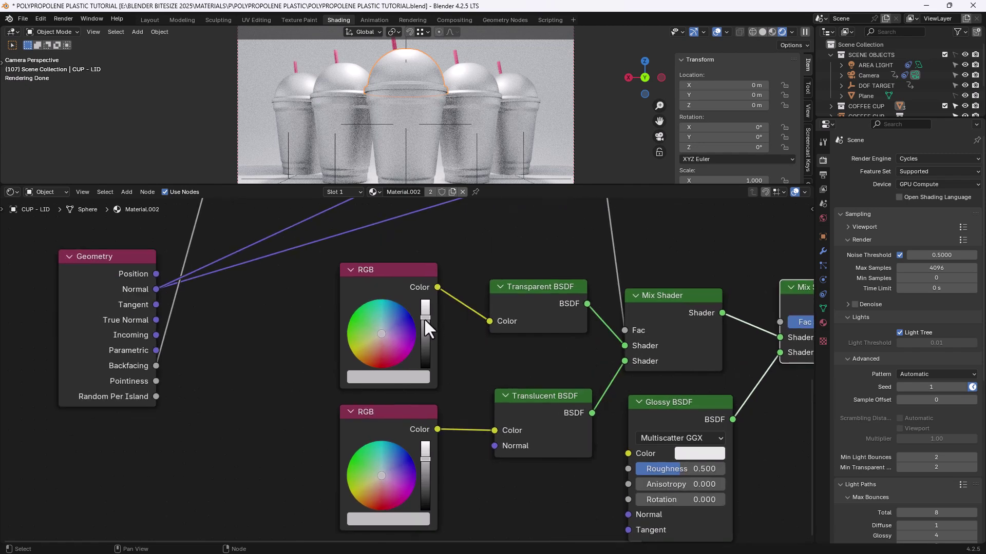
drag(424, 319, 425, 299)
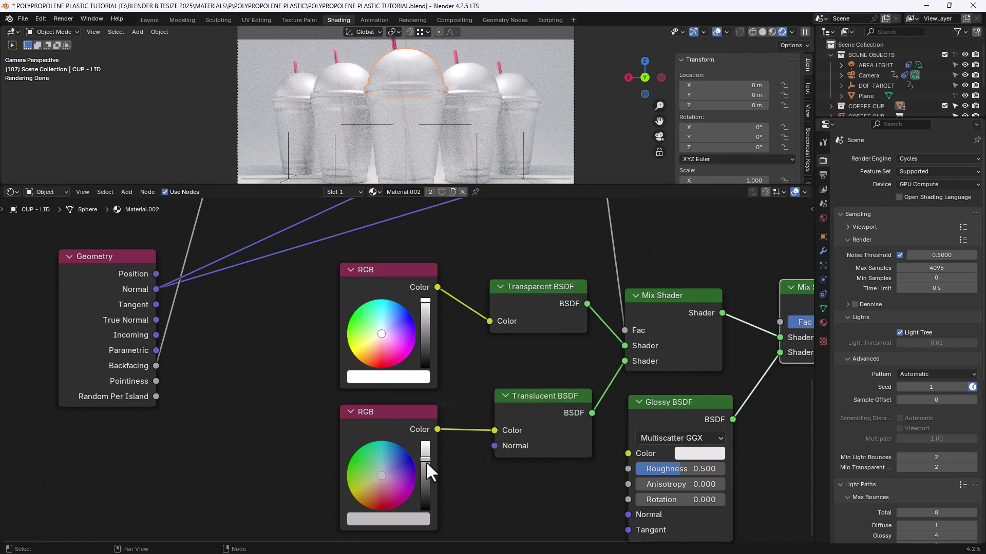
drag(426, 461, 426, 451)
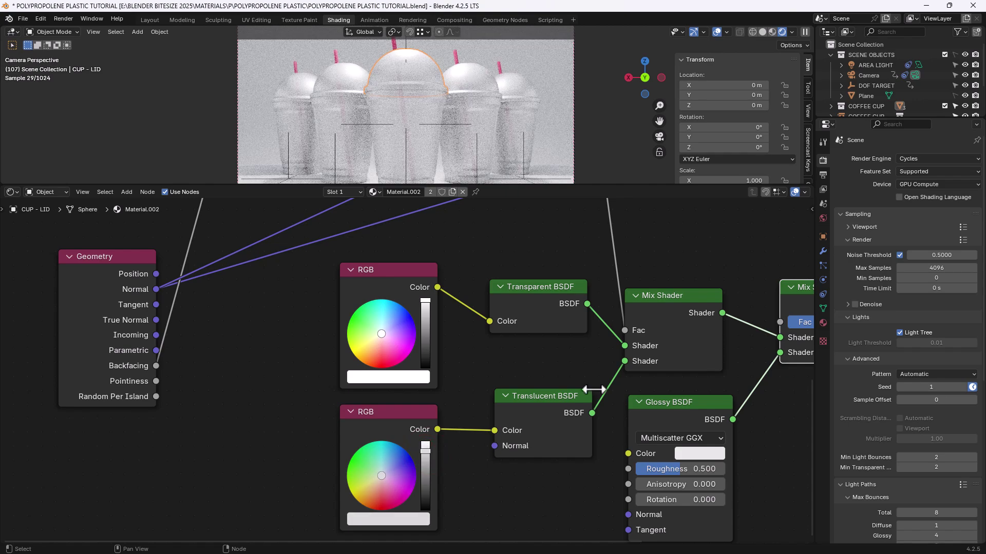
scroll(593, 388, down, 2)
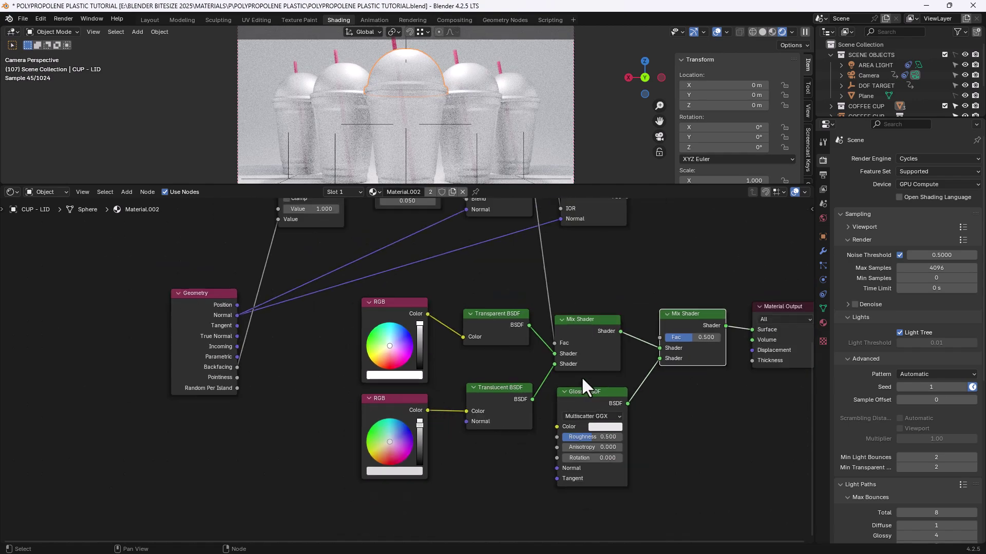
ctrl+shift+click(584, 336)
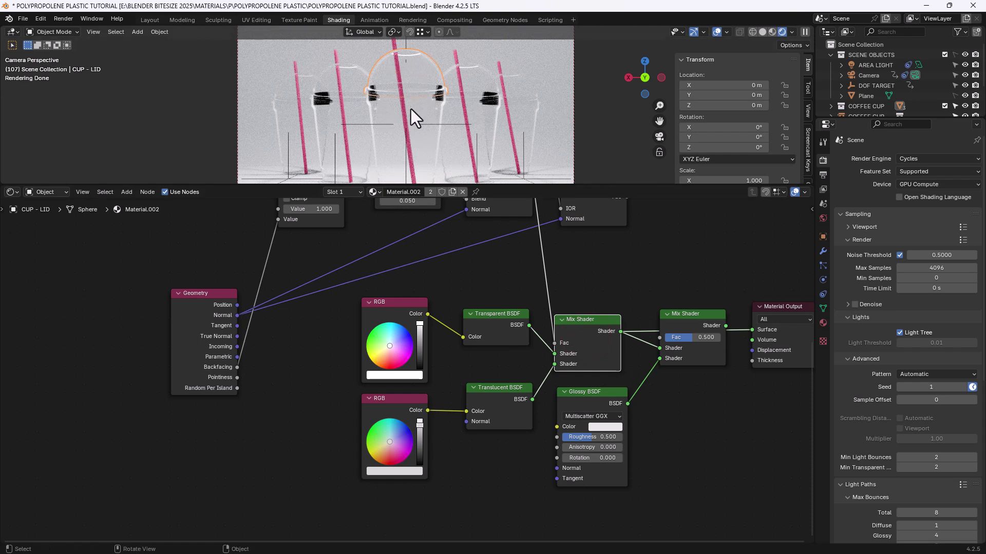
ctrl+shift+click(590, 403)
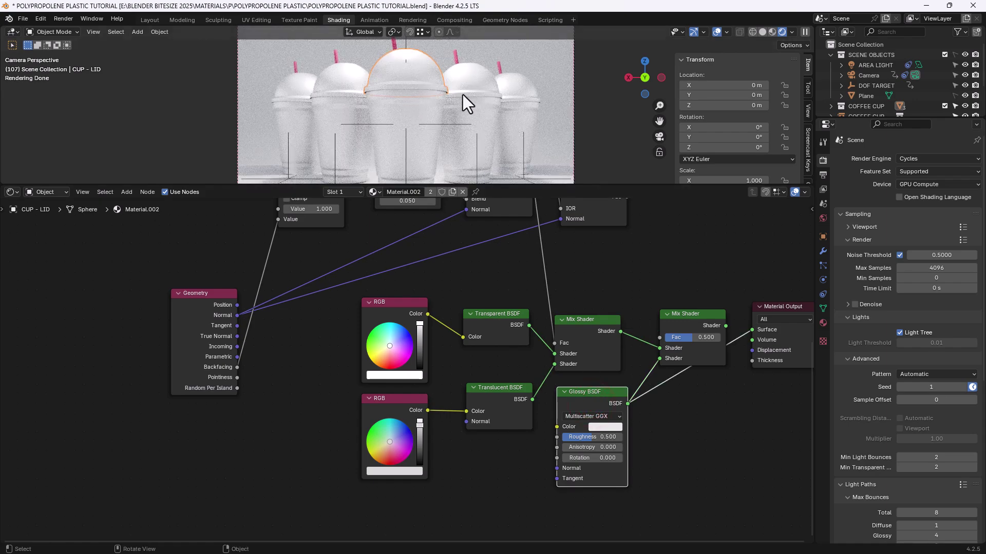
ctrl+shift+click(689, 317)
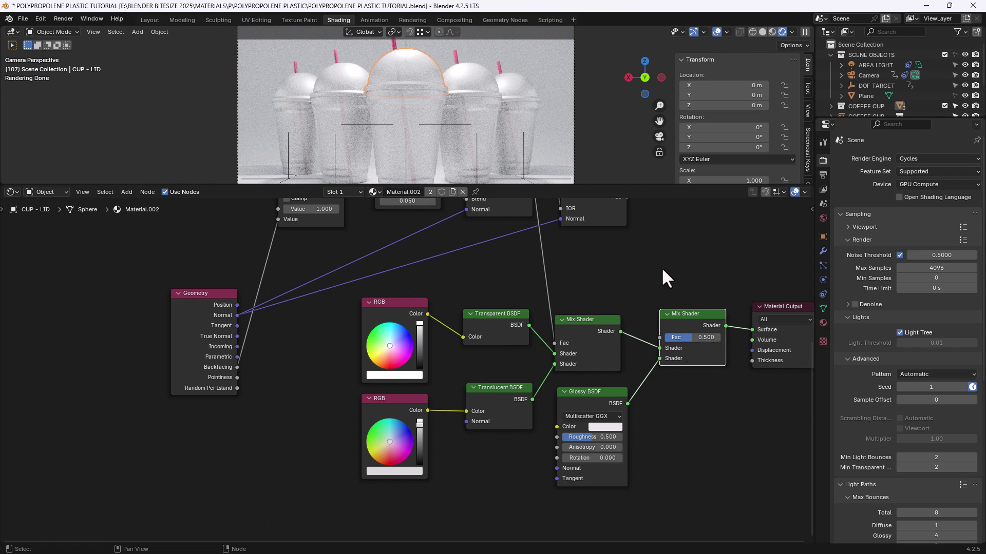
middle_drag(662, 267, 560, 314)
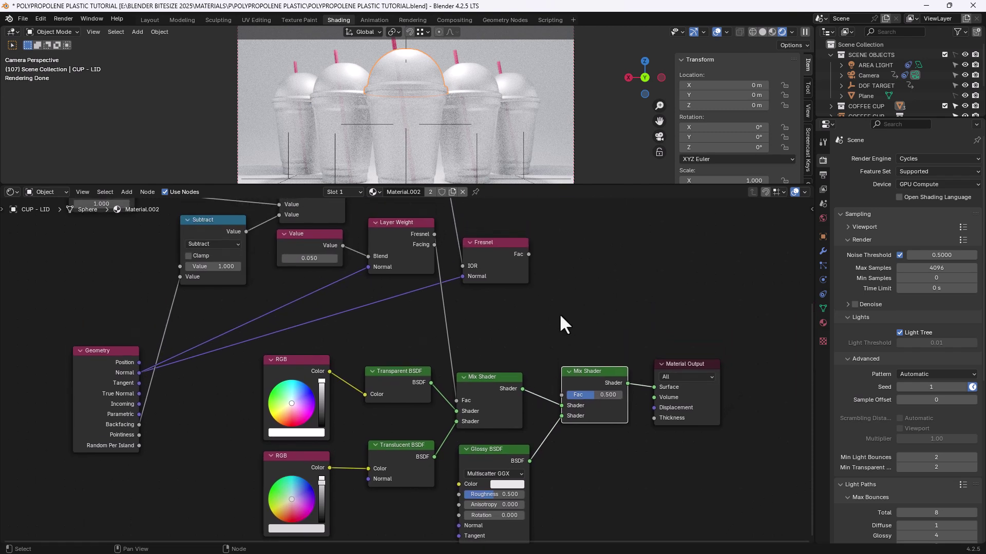
Step: Preview Fresnel, wire its Fac into the final Mix Shader factor, and restore the Surface output
ctrl+shift+click(513, 254)
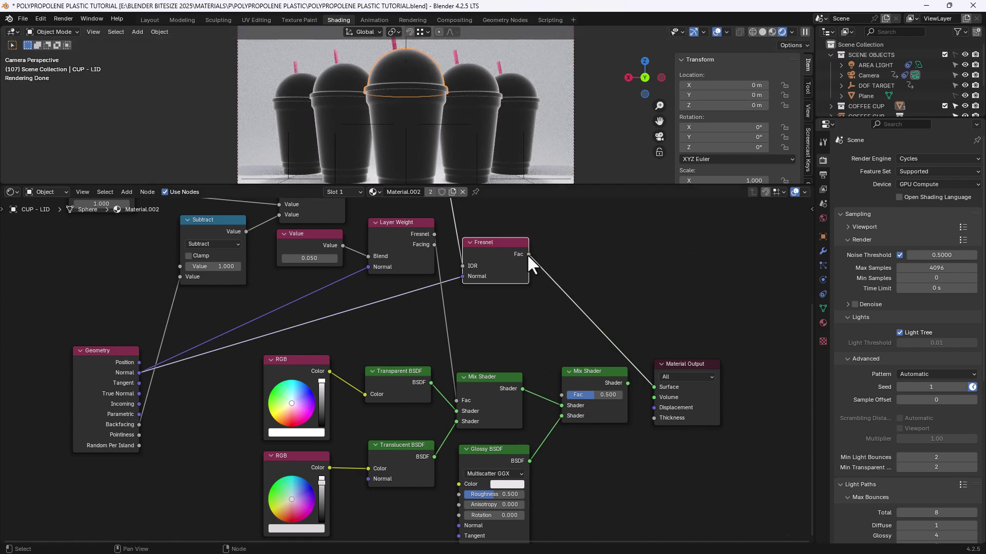
drag(528, 254, 560, 426)
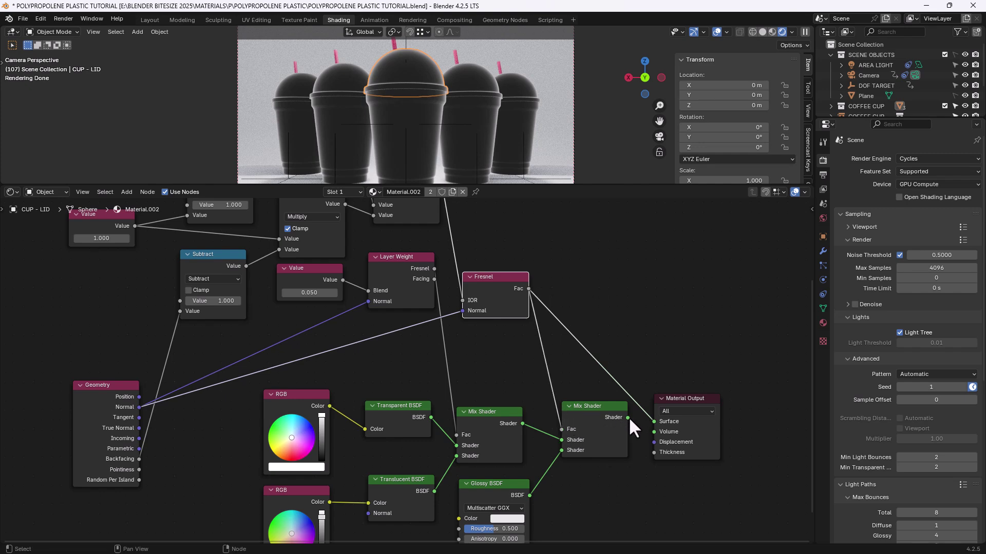
drag(627, 417, 657, 421)
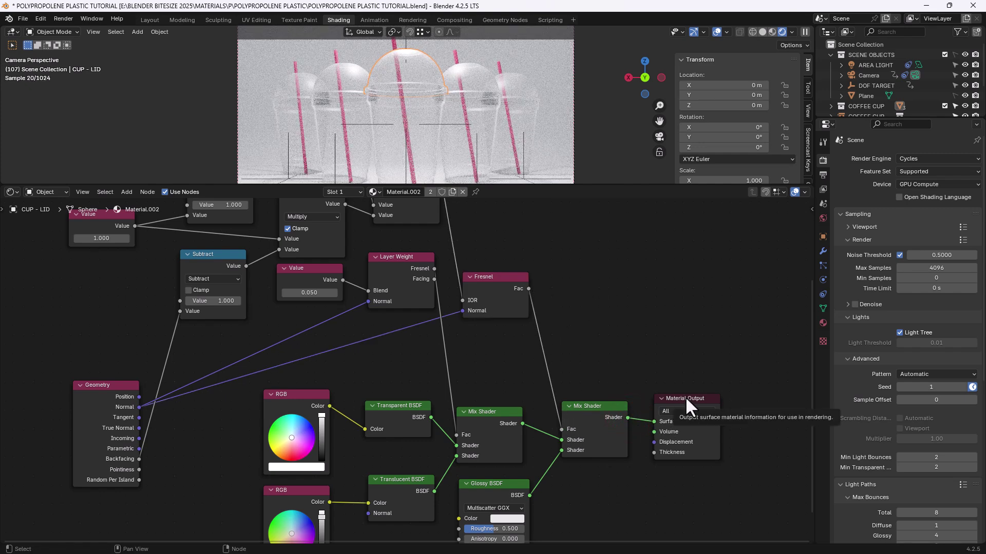
scroll(608, 315, down, 2)
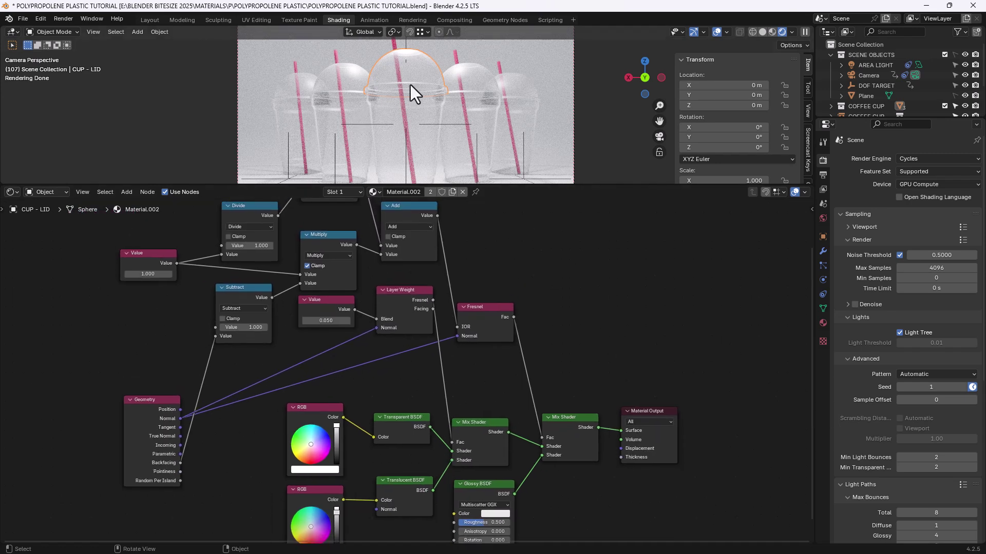
scroll(435, 97, down, 1)
scroll(508, 298, down, 1)
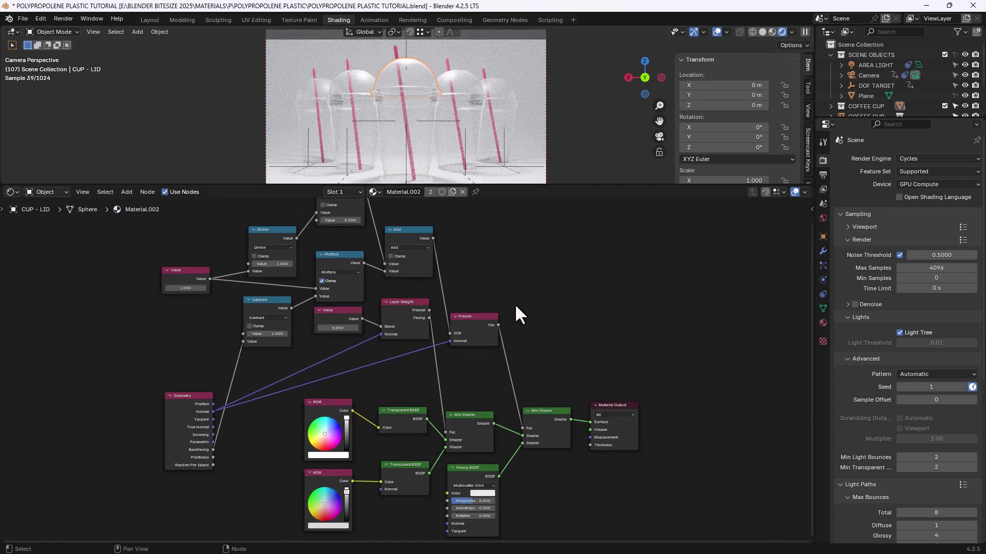
middle_drag(532, 302, 535, 316)
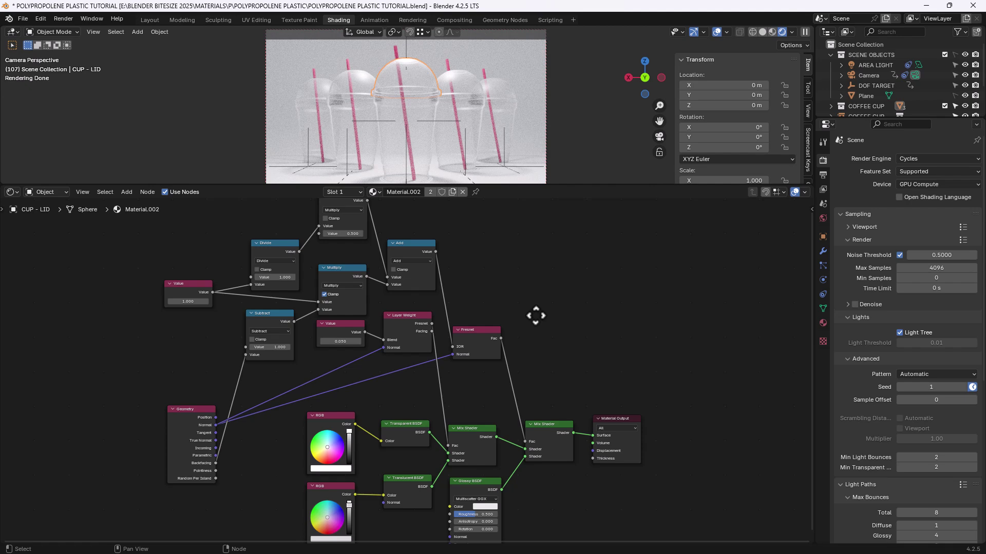
middle_drag(507, 521, 433, 274)
scroll(511, 469, up, 3)
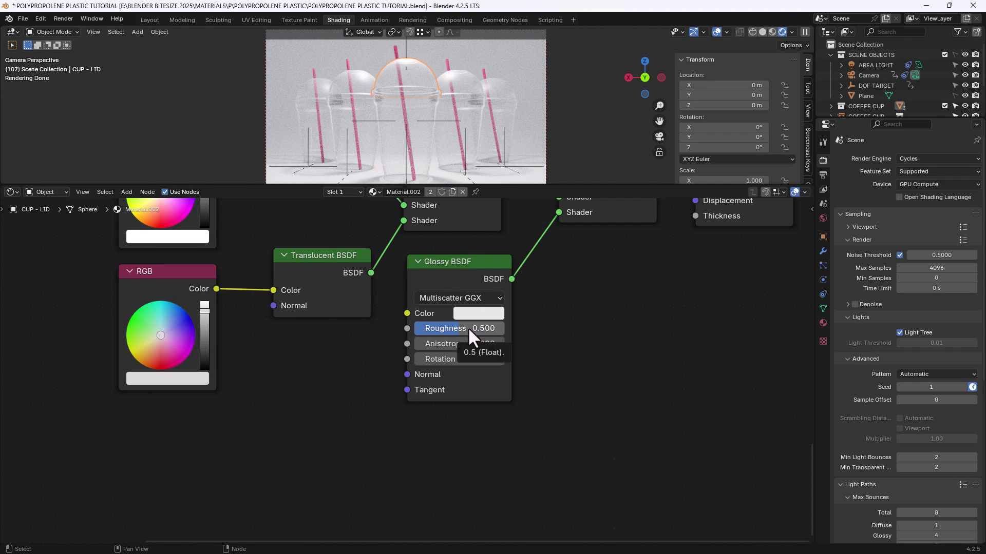
Step: Set the Glossy BSDF Roughness to 0.062
drag(460, 327, 505, 328)
key(BackSpace)
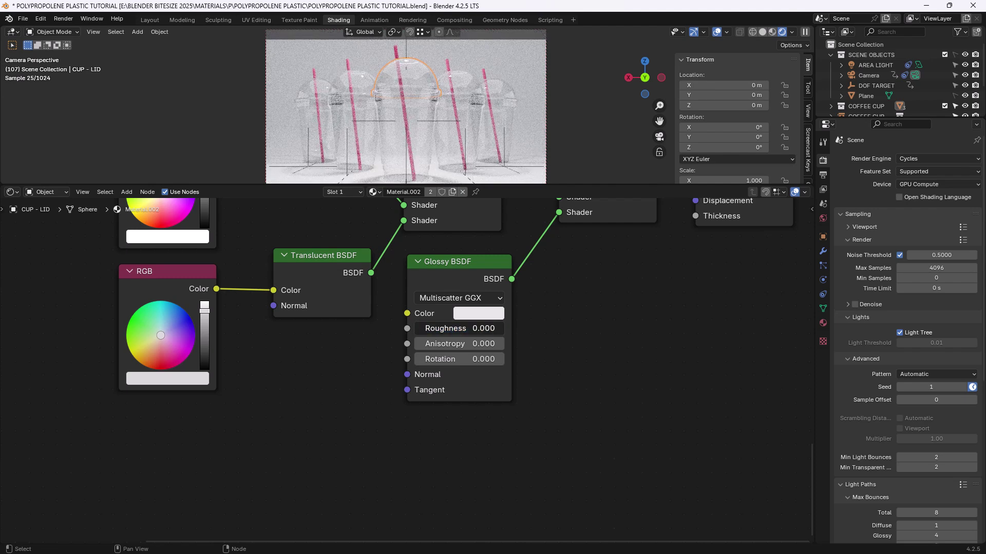
click(456, 329)
text(.062)
key(Return)
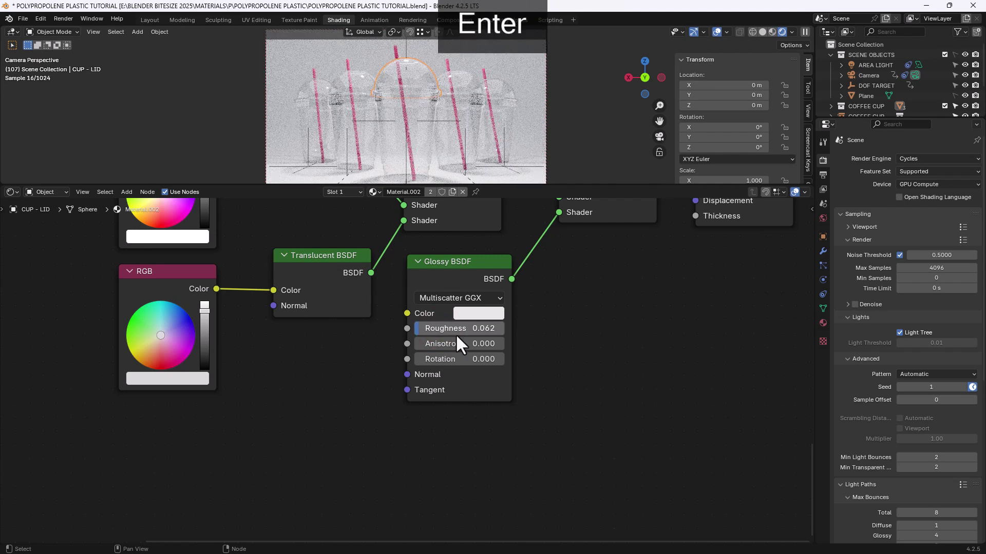
Step: Frame the whole node tree and select the Fresnel, Layer Weight and math nodes
scroll(626, 245, down, 3)
middle_drag(629, 283, 617, 443)
scroll(594, 297, down, 2)
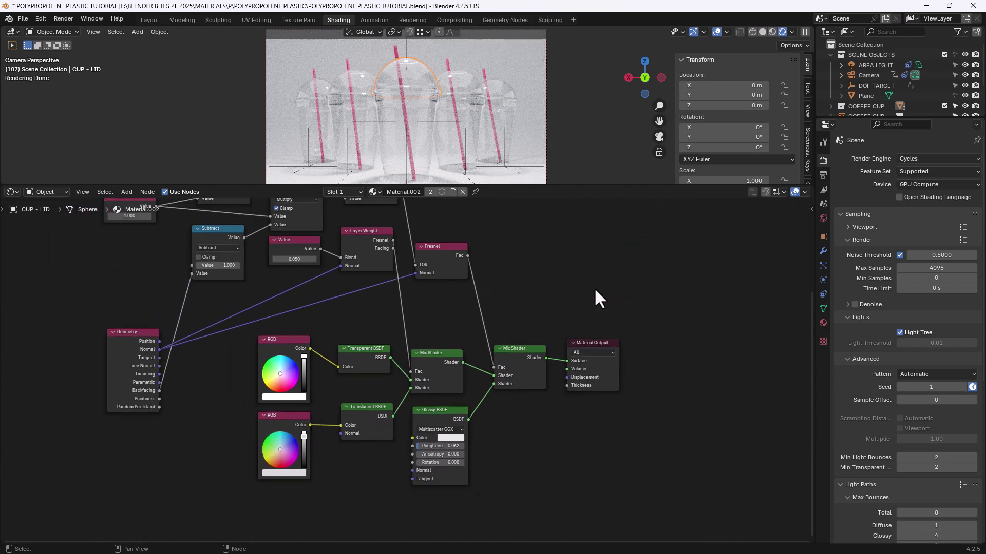
middle_drag(594, 298, 640, 350)
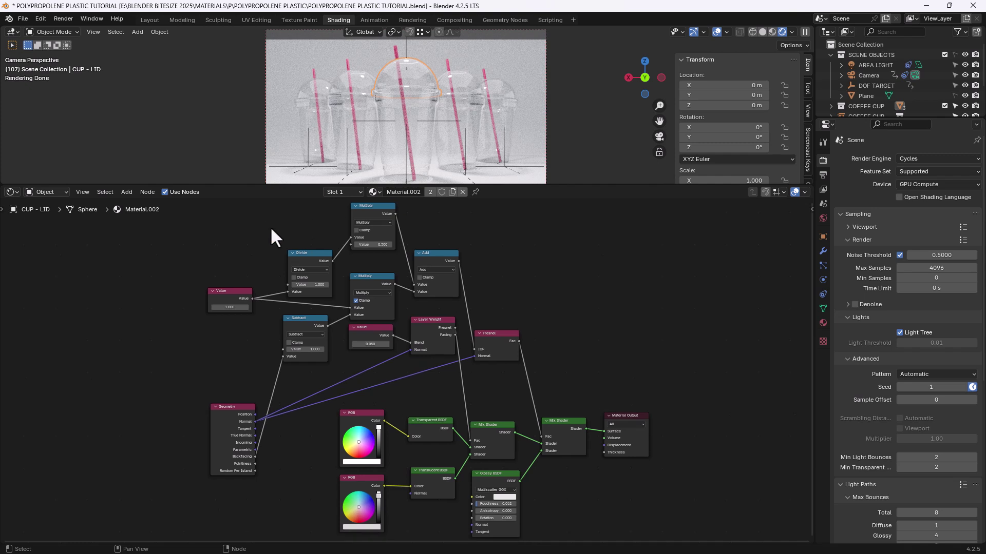
drag(233, 214, 531, 349)
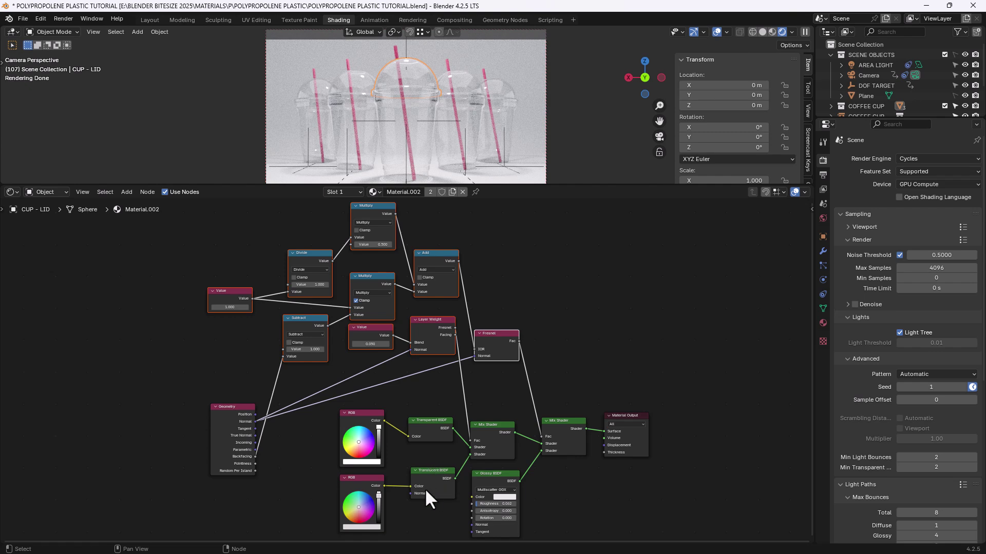
click(611, 374)
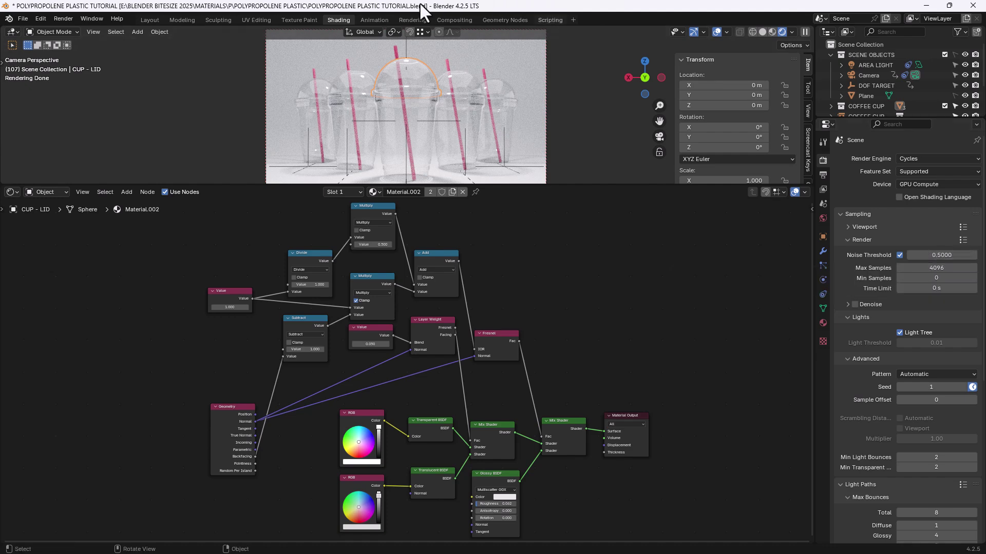
click(445, 19)
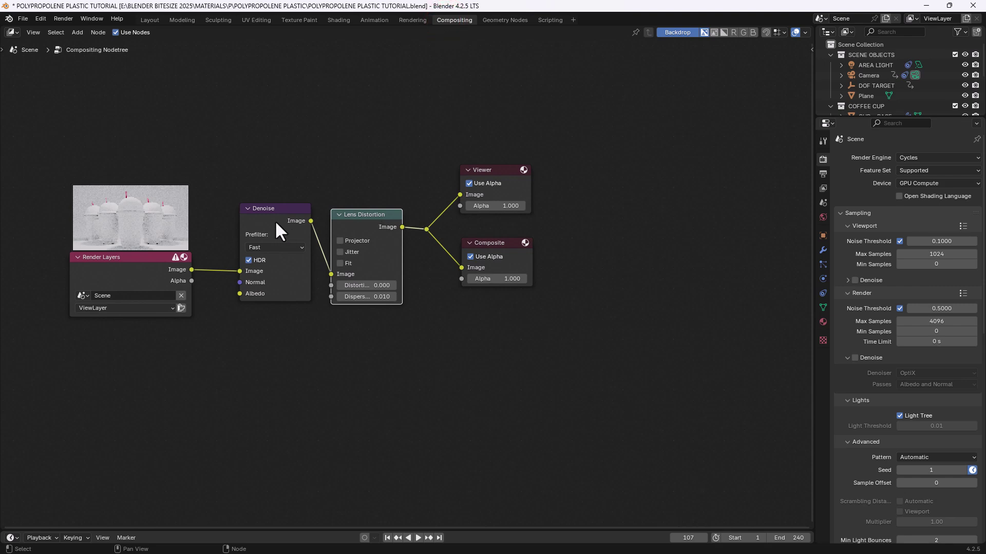
click(347, 20)
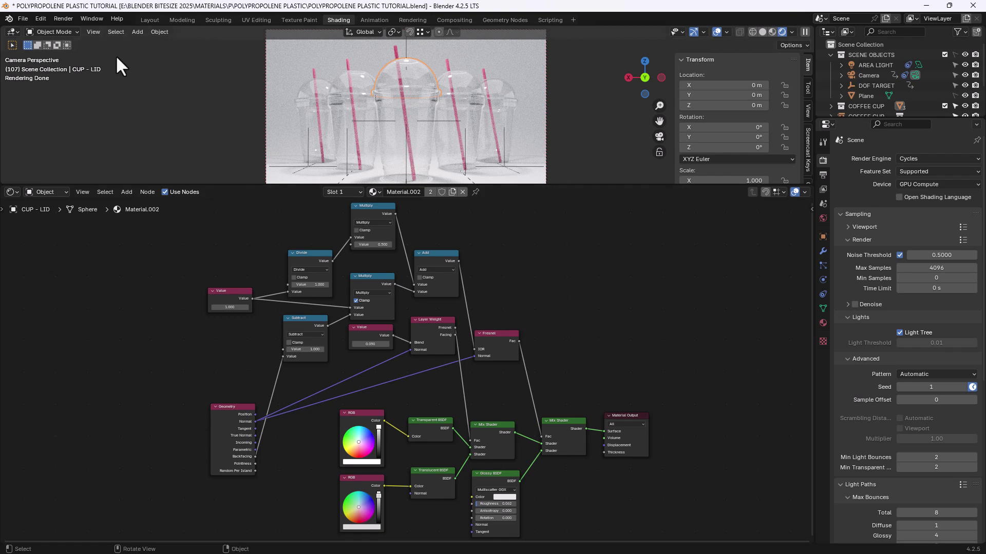
Step: Render the image via Render > Render Image and inspect the clear cups with pink straws
click(64, 19)
click(67, 28)
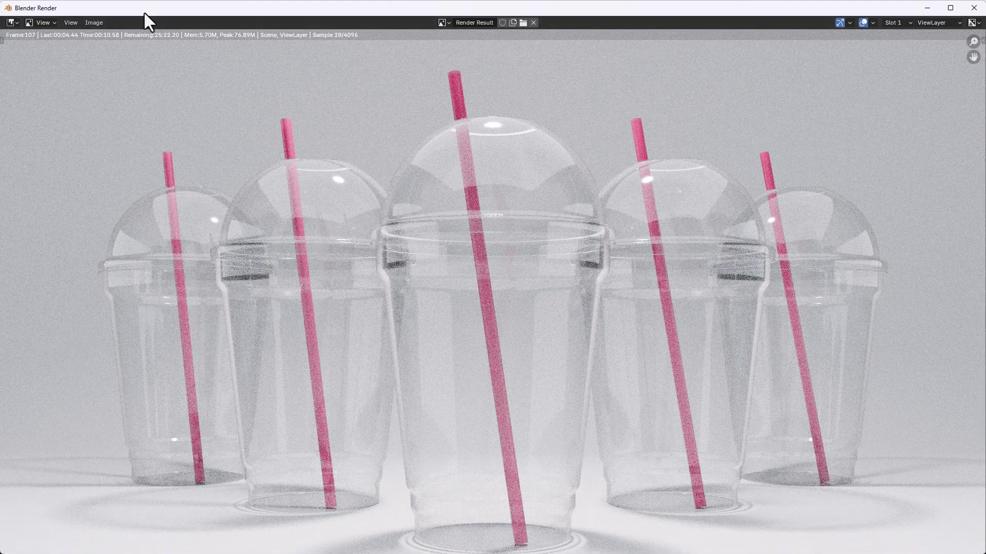
scroll(537, 331, down, 1)
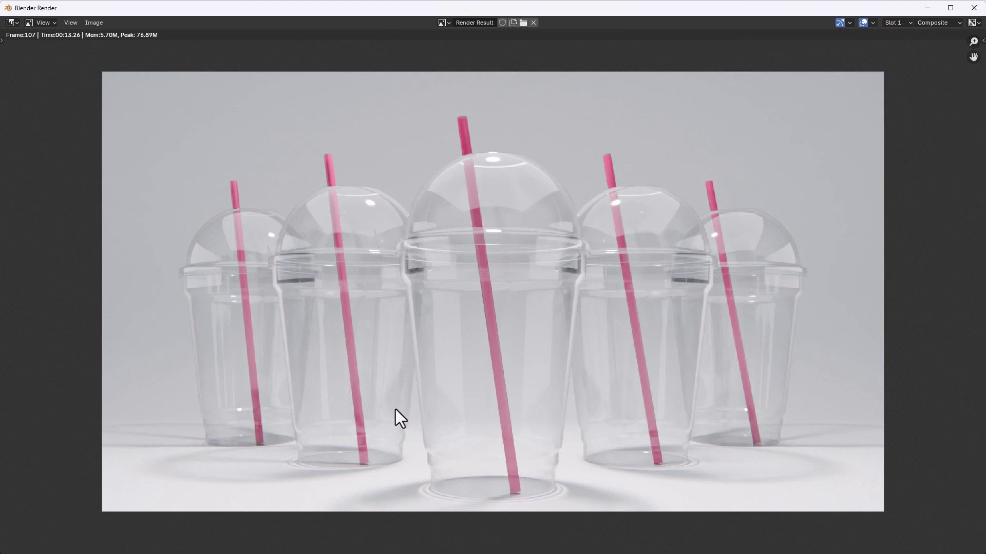
scroll(395, 409, up, 1)
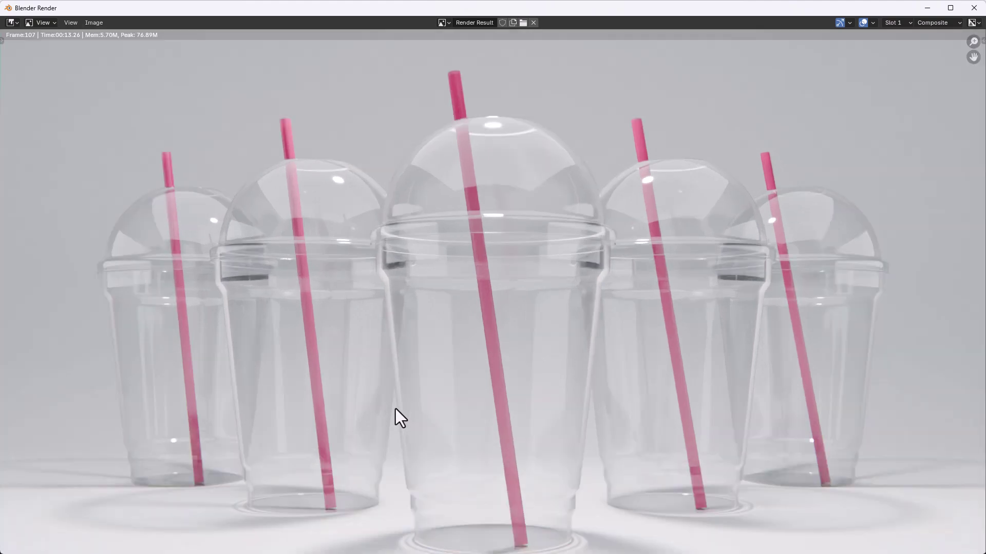
scroll(395, 409, down, 1)
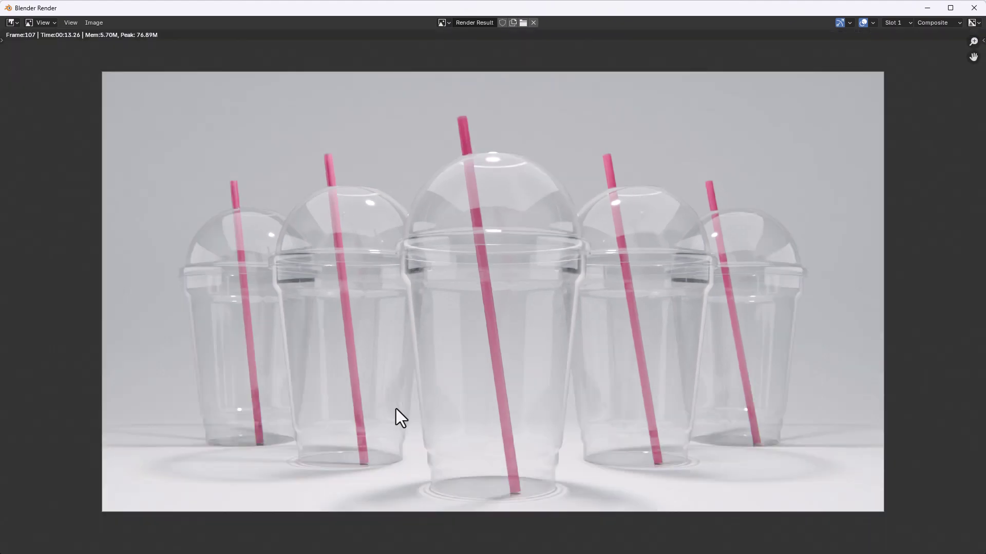